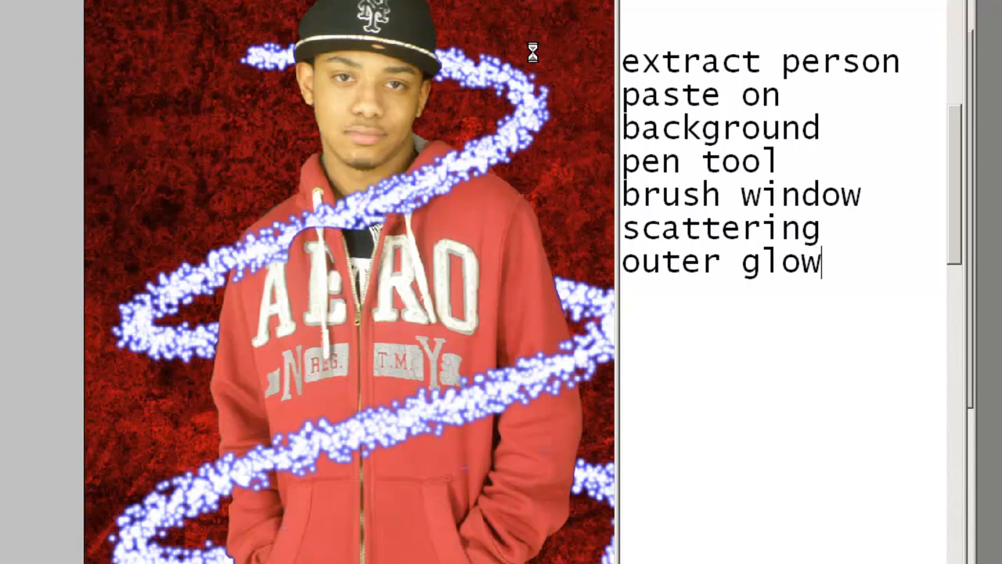
Switch from the notes to Photoshop and paste the extracted person onto the blood.jpg background, moving him into place.
{"action": "key", "text": "alt+Tab"}
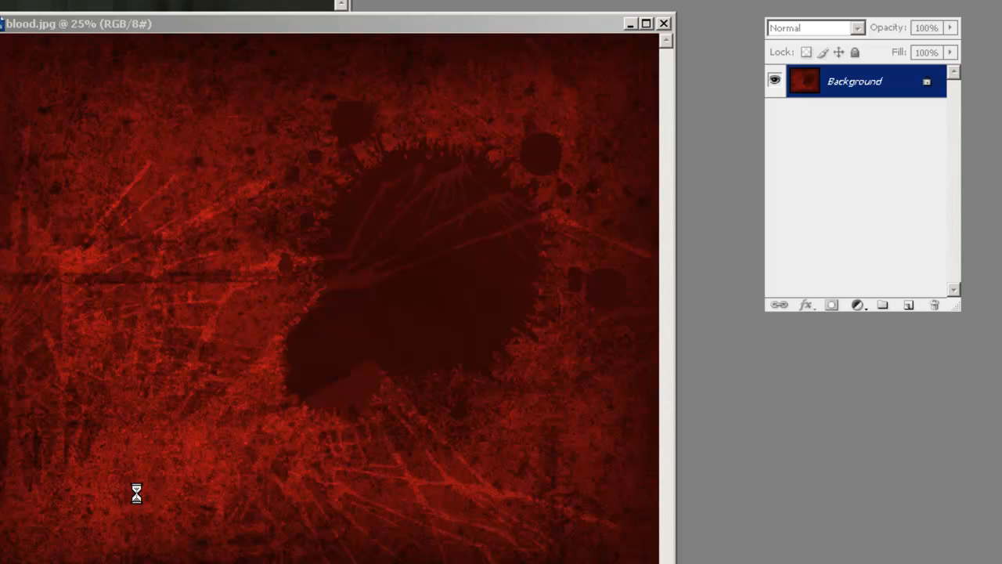
{"action": "key", "text": "ctrl+v"}
{"action": "left_click_drag", "start_coordinate": [329, 327], "coordinate": [166, 392]}
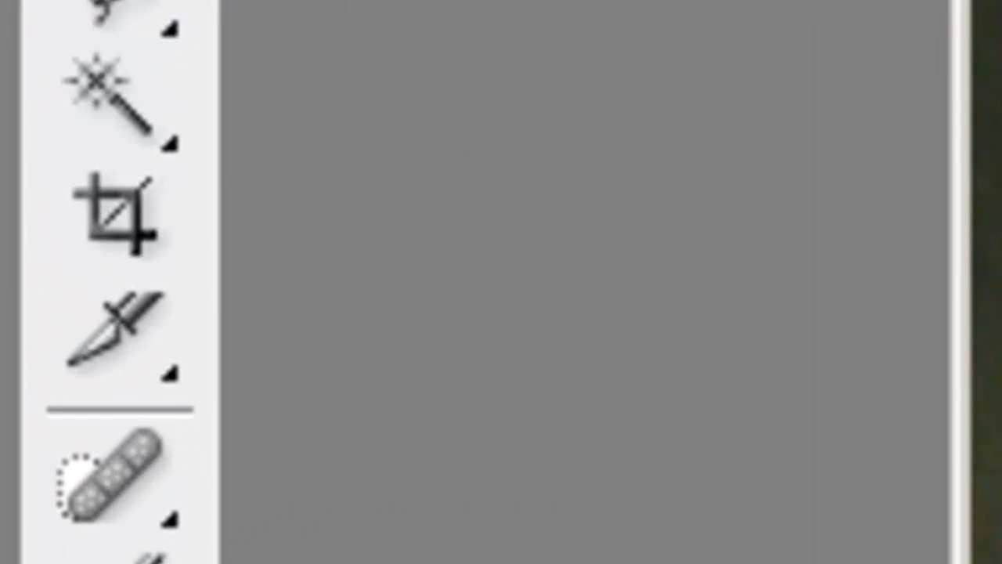
Crop the image to an upright frame closely around the person, leaving some red background on every side.
{"action": "left_click", "coordinate": [132, 221]}
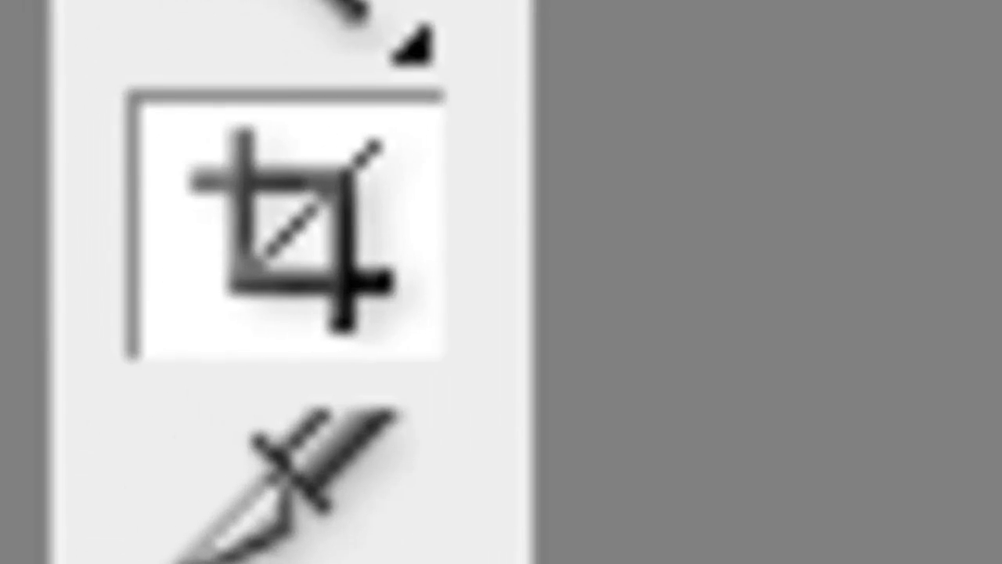
{"action": "left_click_drag", "start_coordinate": [186, 78], "coordinate": [435, 498]}
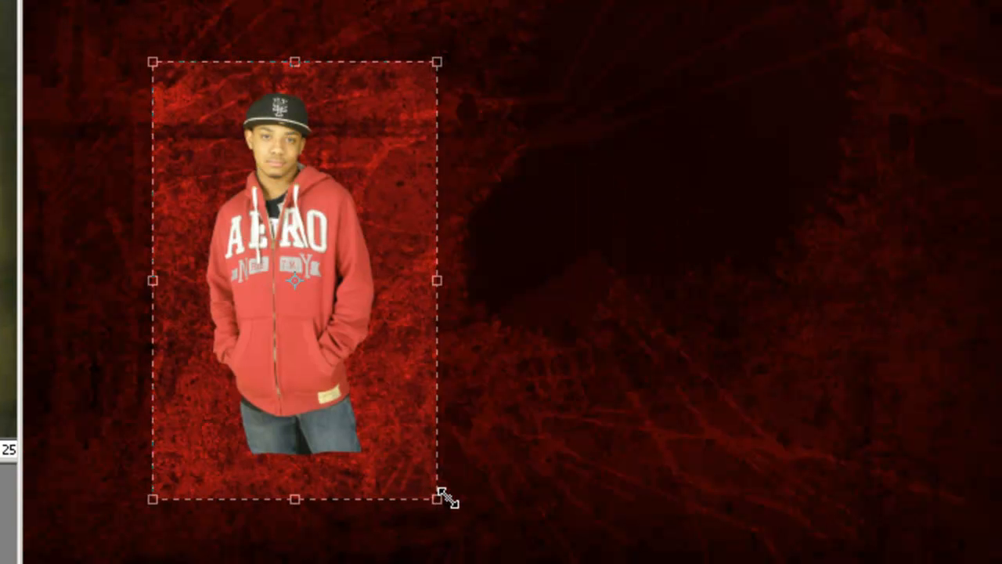
{"action": "key", "text": "Return"}
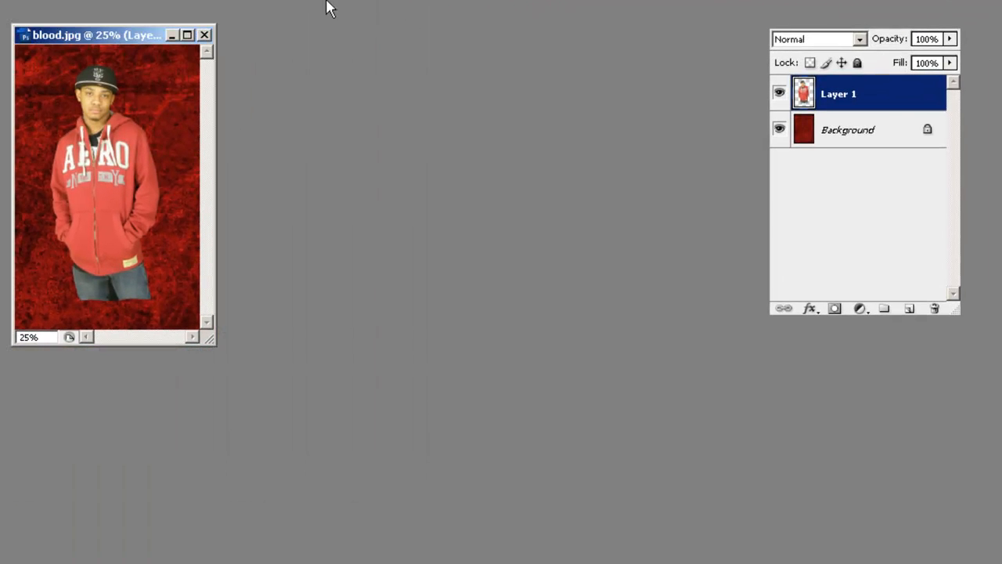
Maximize the blood.jpg window and add a new empty layer above the person's layer.
{"action": "left_click_drag", "start_coordinate": [397, 489], "coordinate": [558, 563]}
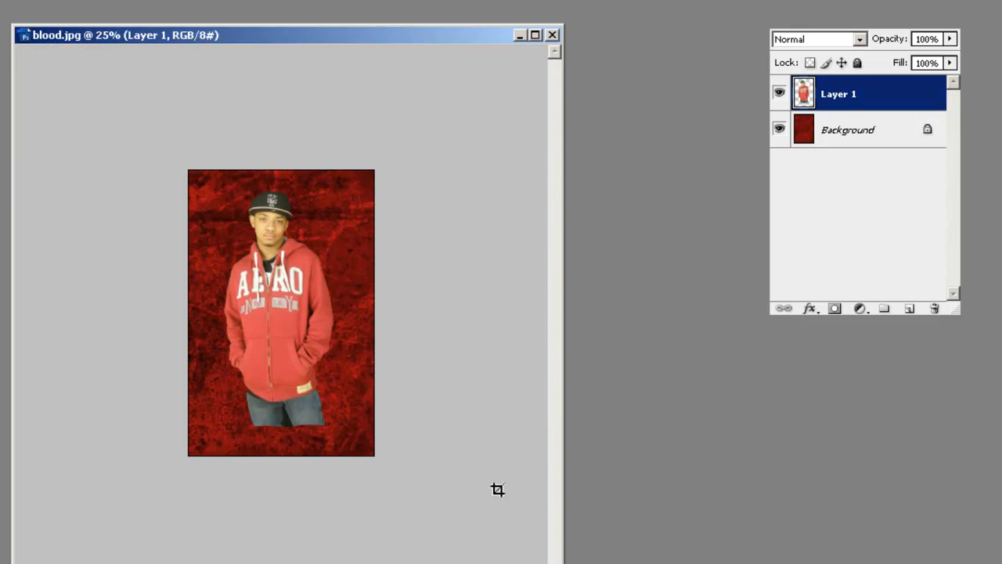
{"action": "double_click", "coordinate": [350, 35]}
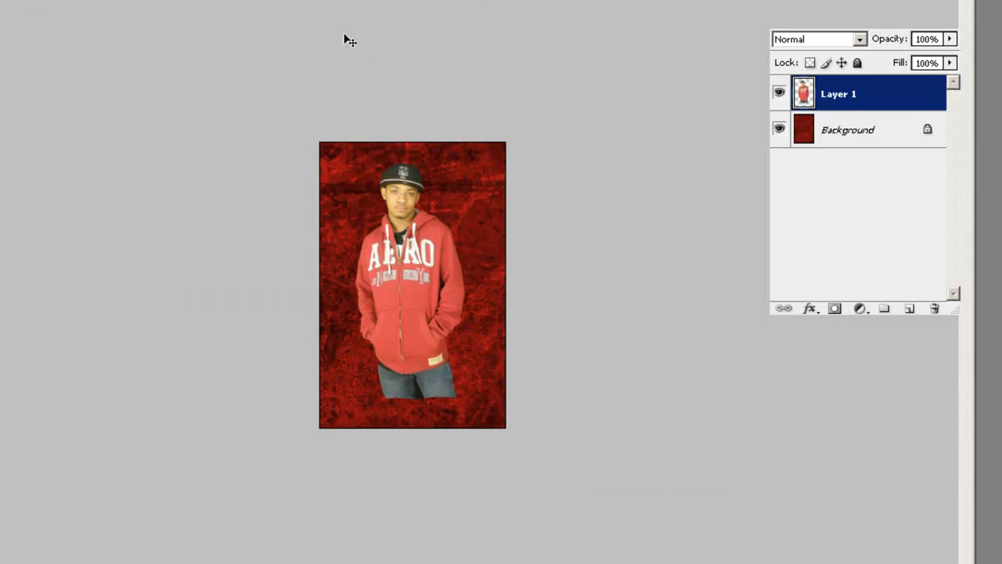
{"action": "key", "text": "ctrl+alt+0"}
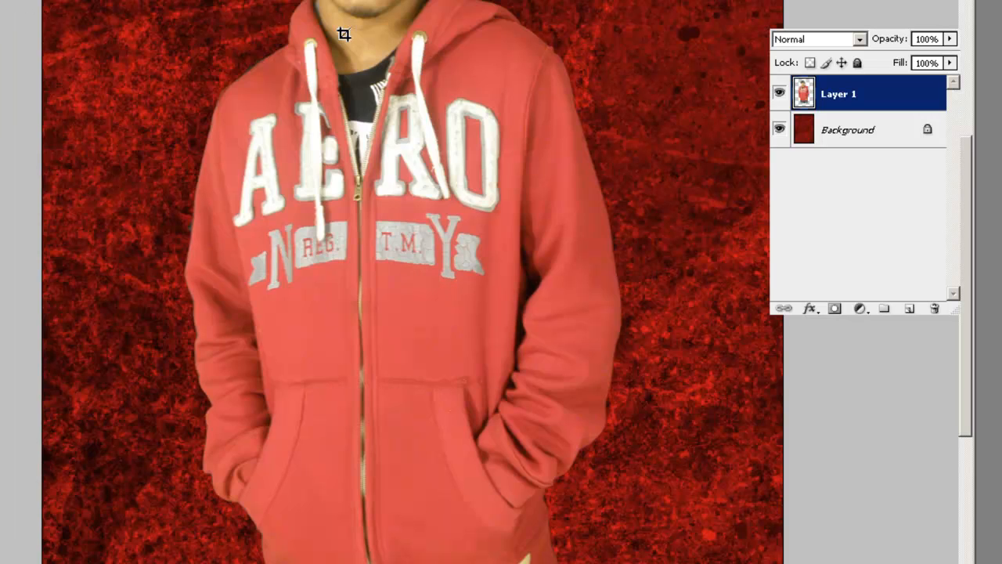
{"action": "scroll", "coordinate": [397, 123], "scroll_direction": "down", "scroll_amount": 3}
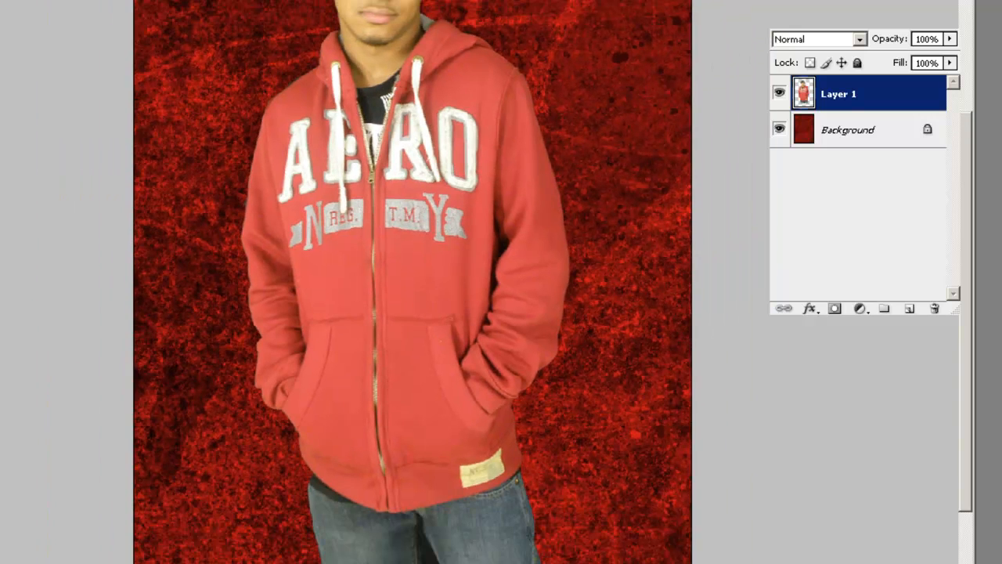
{"action": "left_click", "coordinate": [908, 308]}
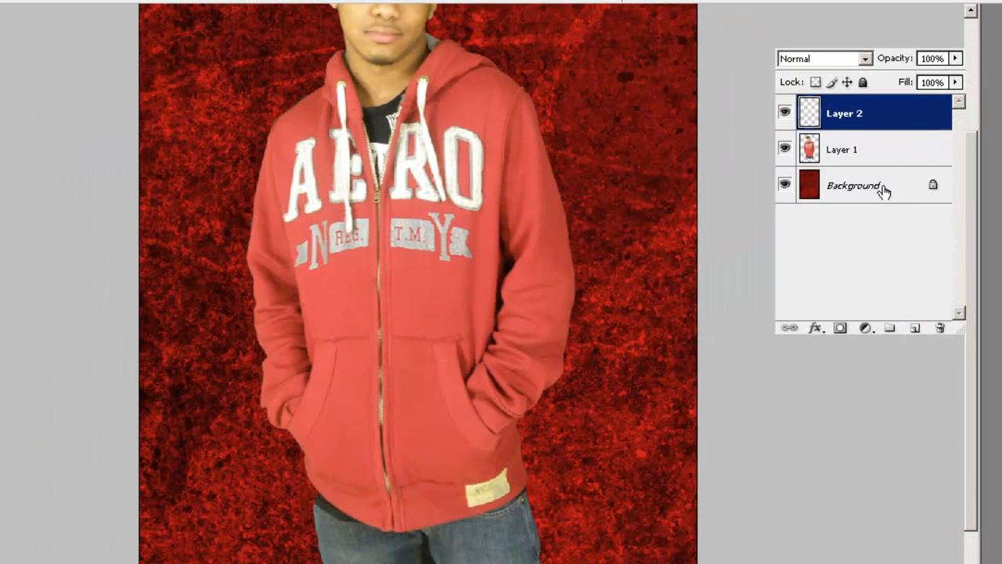
Choose the Pen tool and set it to draw paths instead of shape layers.
{"action": "scroll", "coordinate": [674, 213], "scroll_direction": "up", "scroll_amount": 2}
{"action": "scroll", "coordinate": [679, 233], "scroll_direction": "up", "scroll_amount": 3}
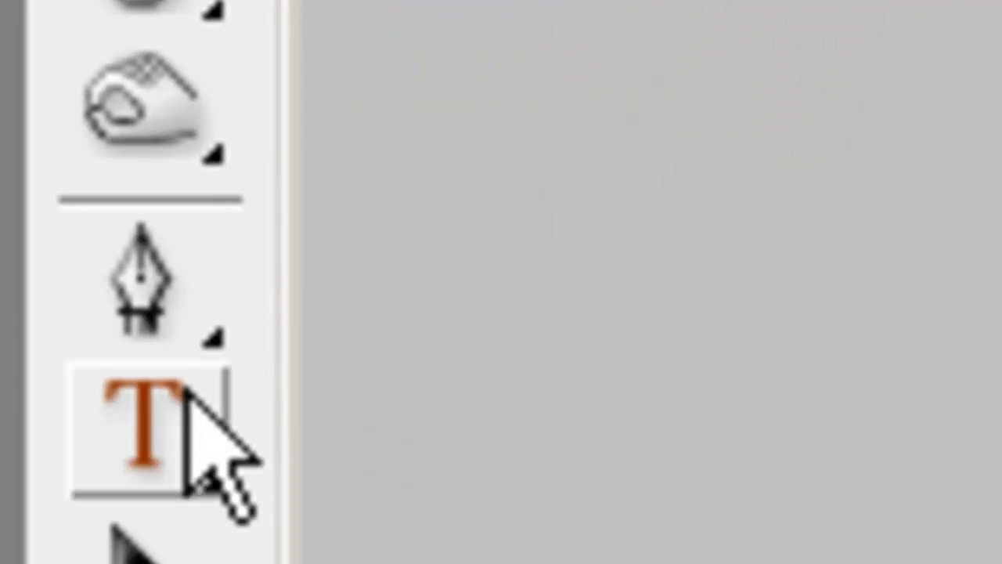
{"action": "left_click", "coordinate": [176, 332]}
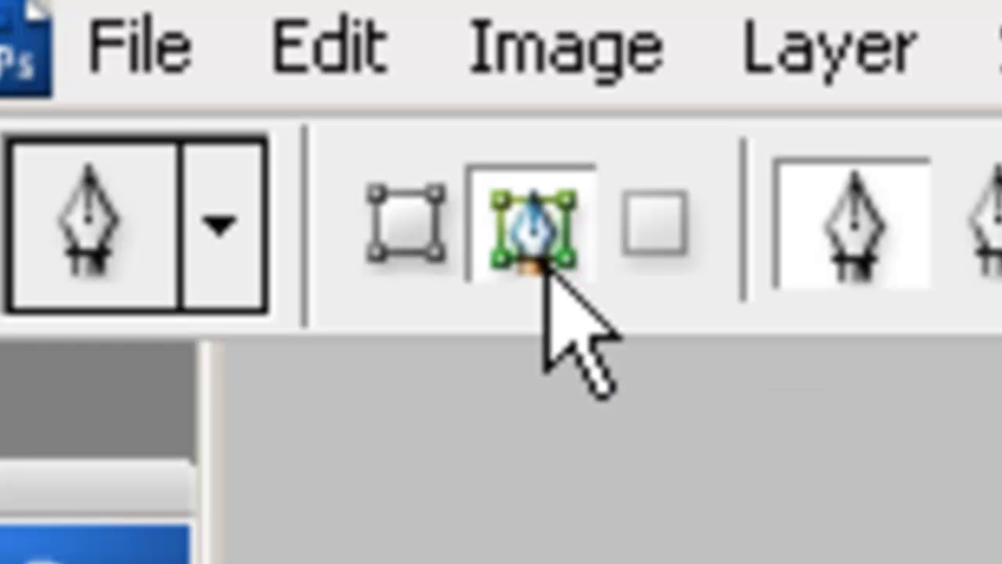
{"action": "left_click", "coordinate": [429, 252]}
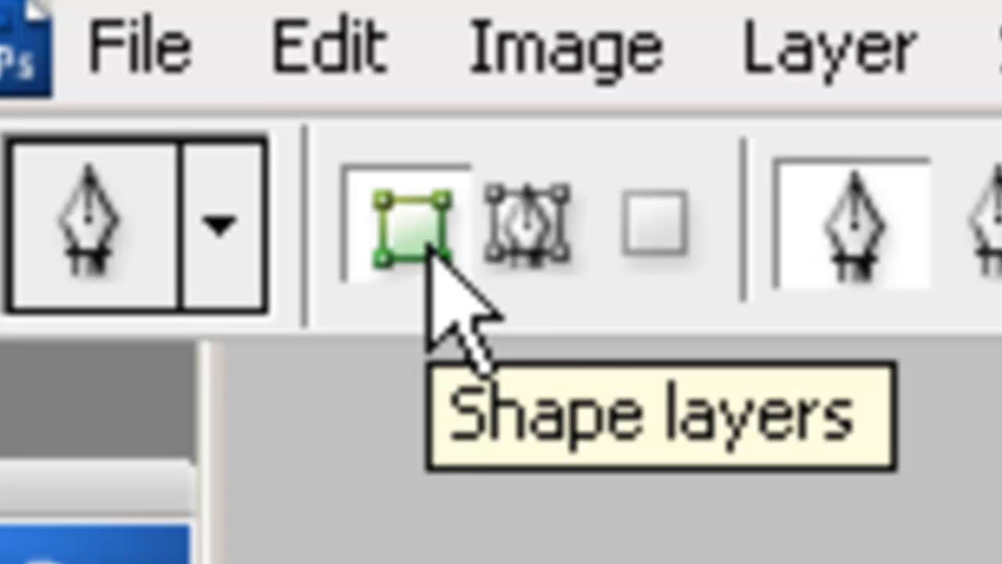
{"action": "left_click", "coordinate": [523, 260]}
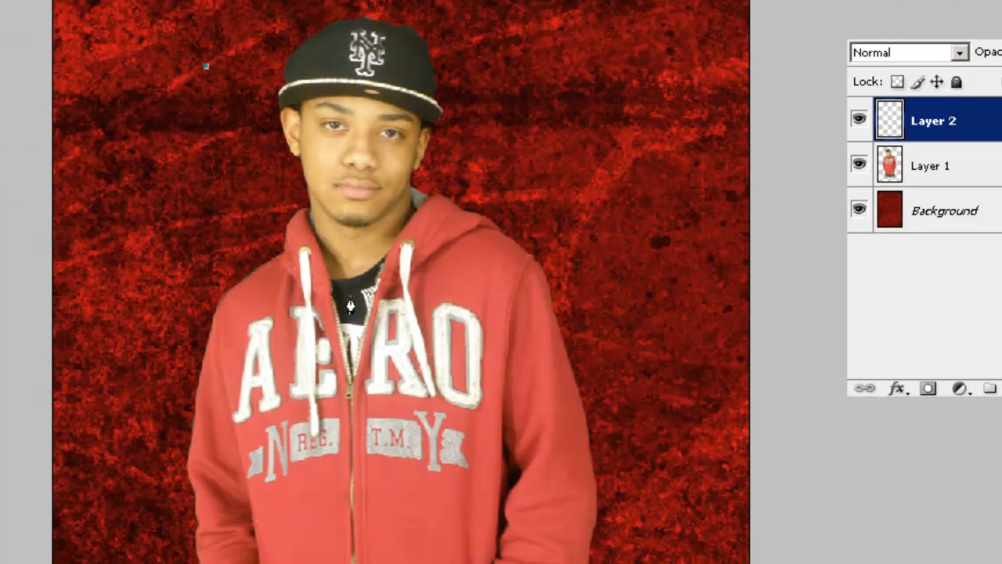
Draw a smooth curved path that spirals around the person from beside the cap down to the bottom of the hoodie.
{"action": "left_click_drag", "start_coordinate": [348, 328], "coordinate": [848, 151]}
{"action": "left_click_drag", "start_coordinate": [405, 397], "coordinate": [642, 345]}
{"action": "left_click_drag", "start_coordinate": [498, 460], "coordinate": [208, 513]}
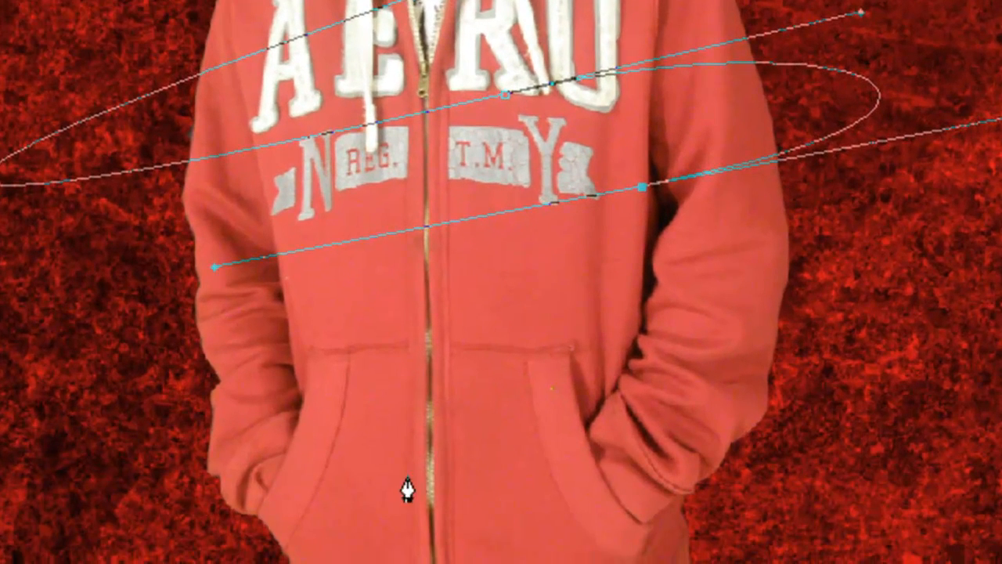
{"action": "left_click_drag", "start_coordinate": [448, 479], "coordinate": [1001, 336]}
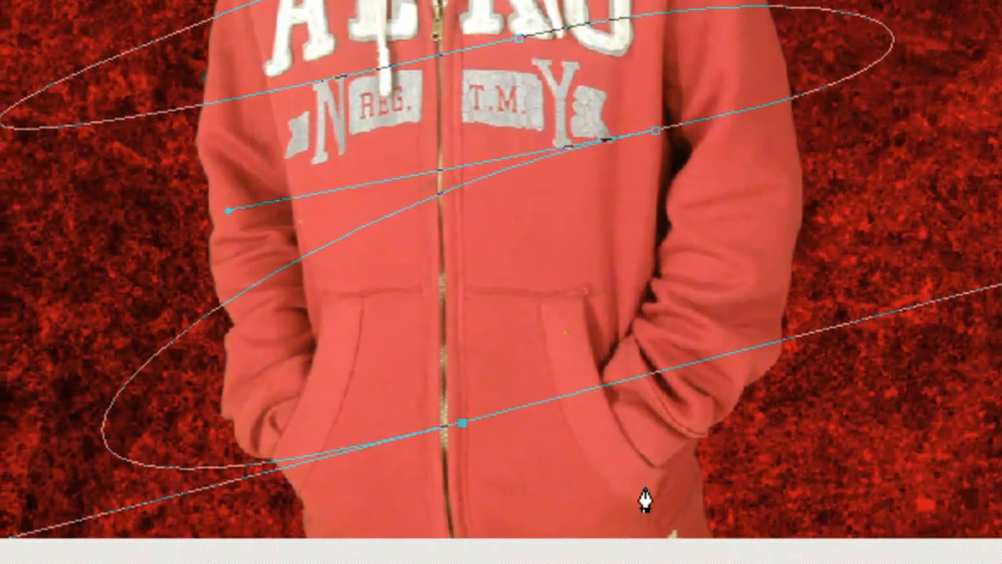
{"action": "left_click_drag", "start_coordinate": [633, 557], "coordinate": [422, 276]}
{"action": "scroll", "coordinate": [852, 94], "scroll_direction": "up", "scroll_amount": 4}
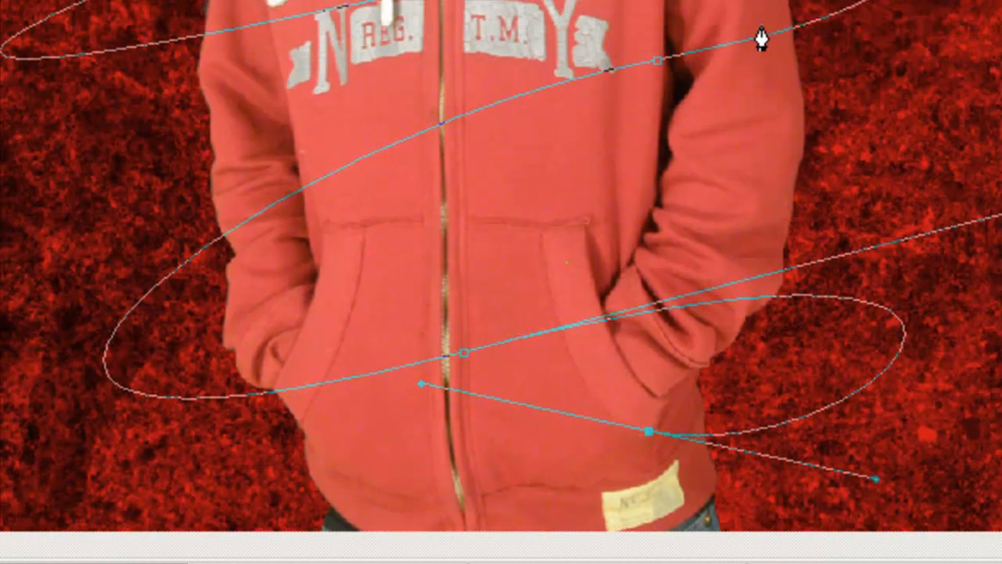
{"action": "scroll", "coordinate": [501, 282], "scroll_direction": "up", "scroll_amount": 12}
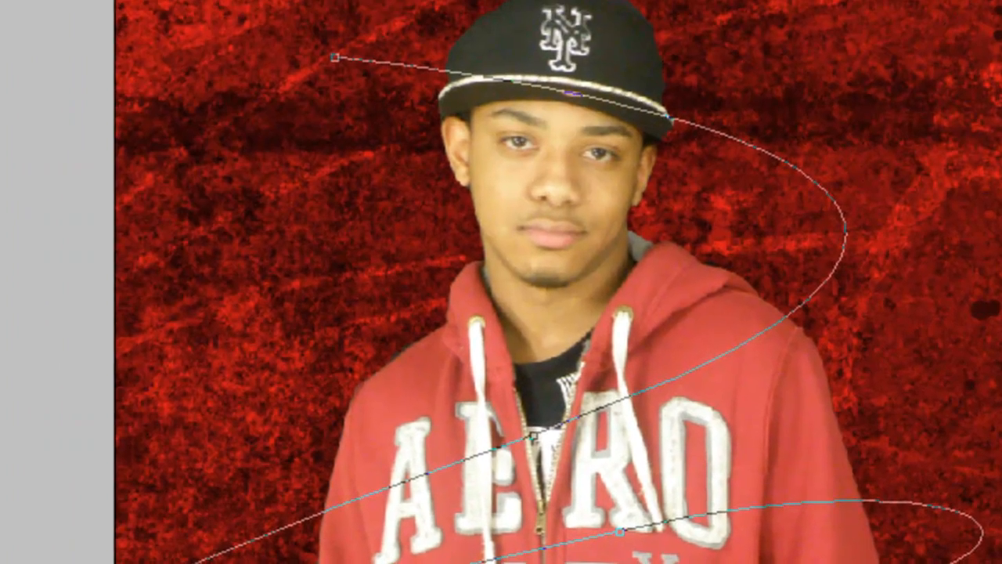
Choose the Brush tool and display the brush settings.
{"action": "left_click", "coordinate": [2, 340]}
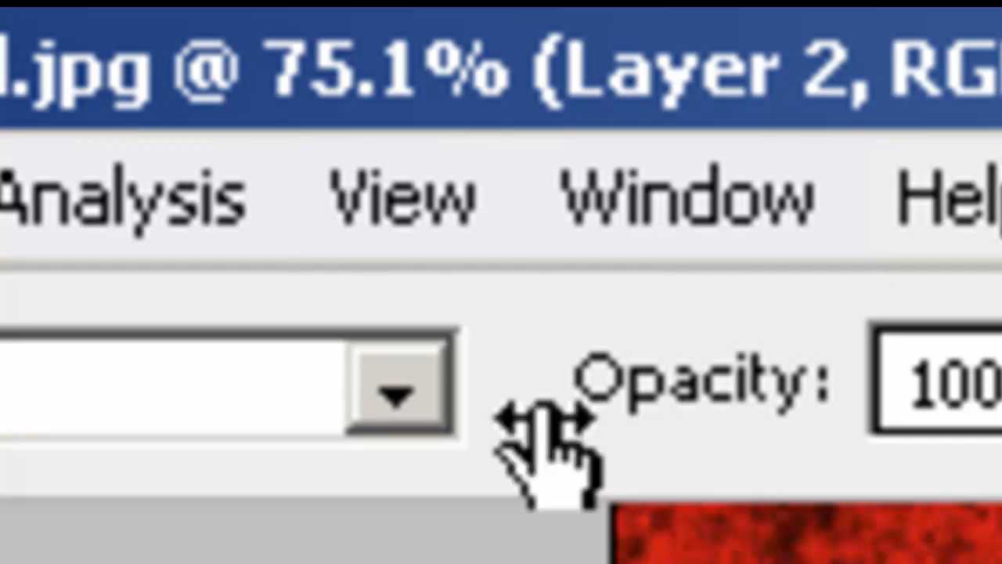
{"action": "left_click", "coordinate": [634, 196]}
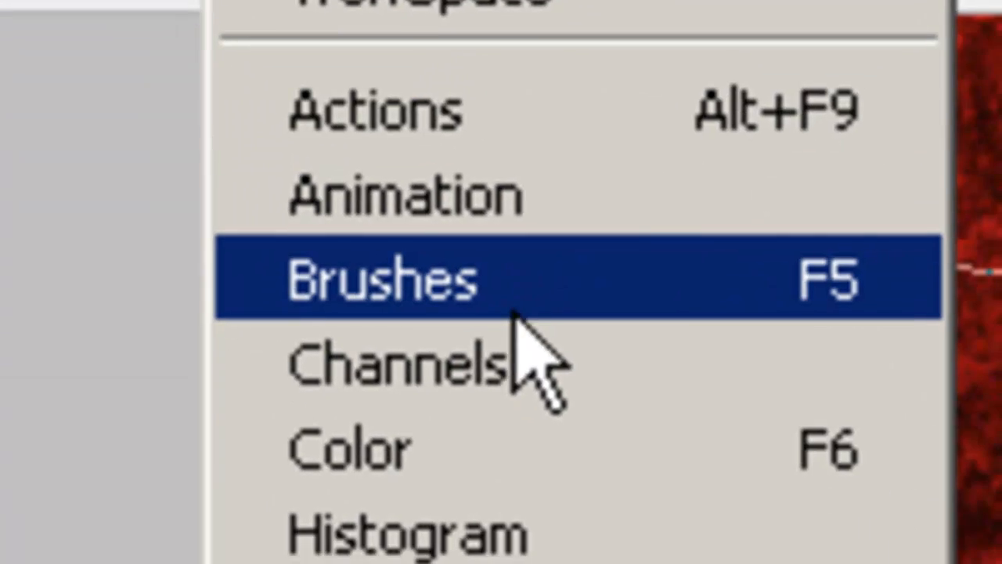
{"action": "left_click", "coordinate": [595, 388]}
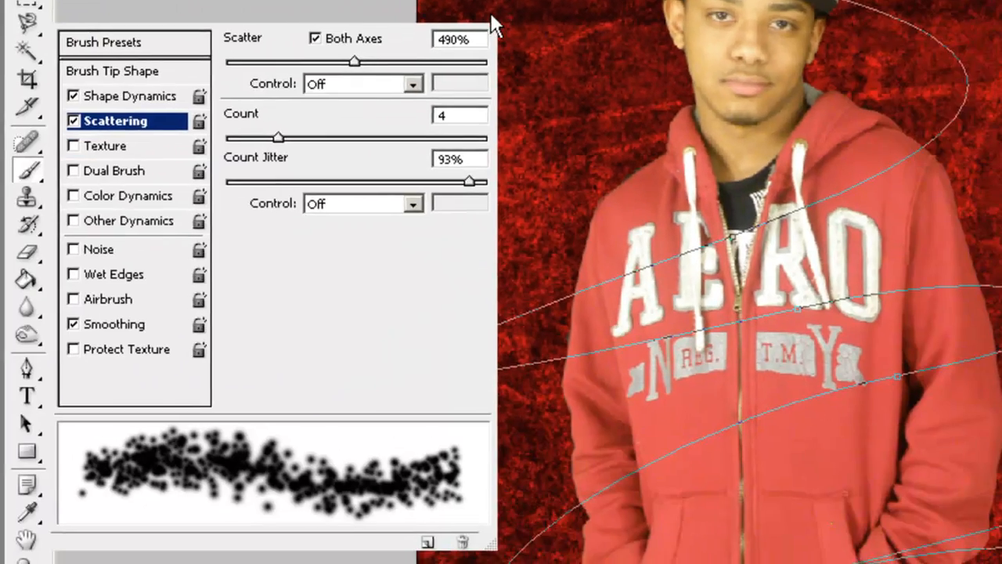
{"action": "left_click", "coordinate": [491, 17]}
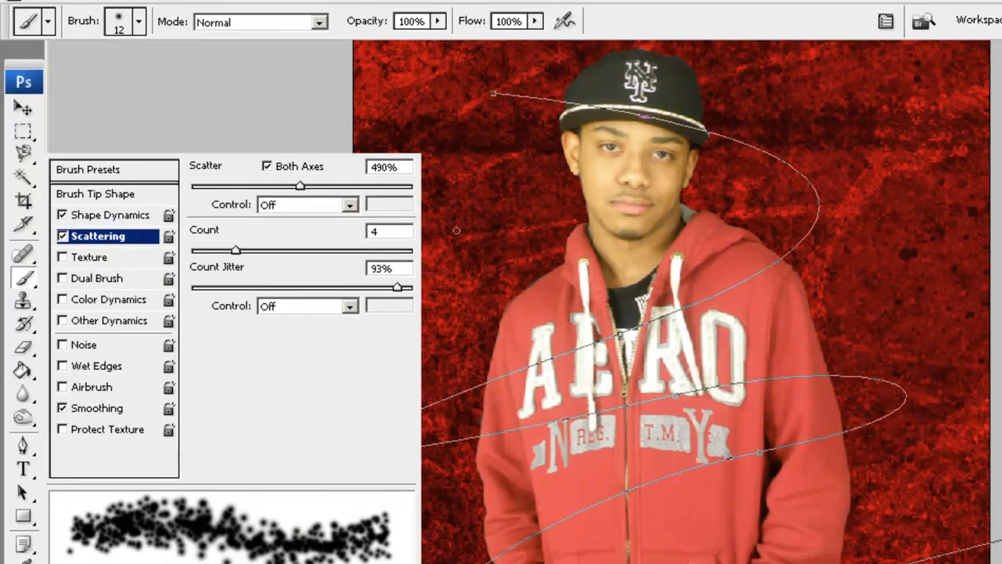
Turn off the brush's Shape Dynamics and Smoothing, leaving only Scattering enabled on both axes with scatter at about 490%.
{"action": "left_click", "coordinate": [63, 235]}
{"action": "left_click", "coordinate": [63, 214]}
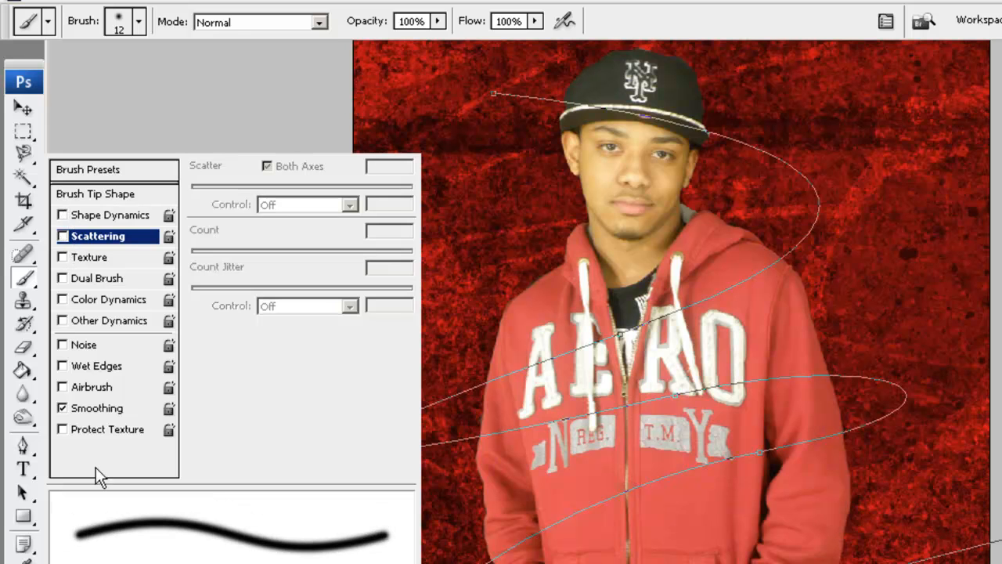
{"action": "left_click", "coordinate": [64, 409]}
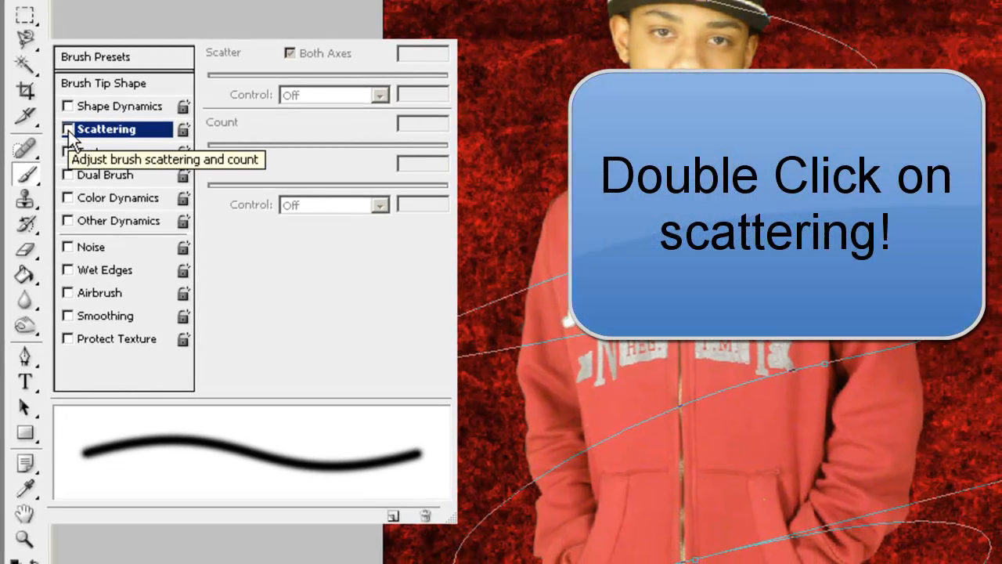
{"action": "double_click", "coordinate": [69, 130]}
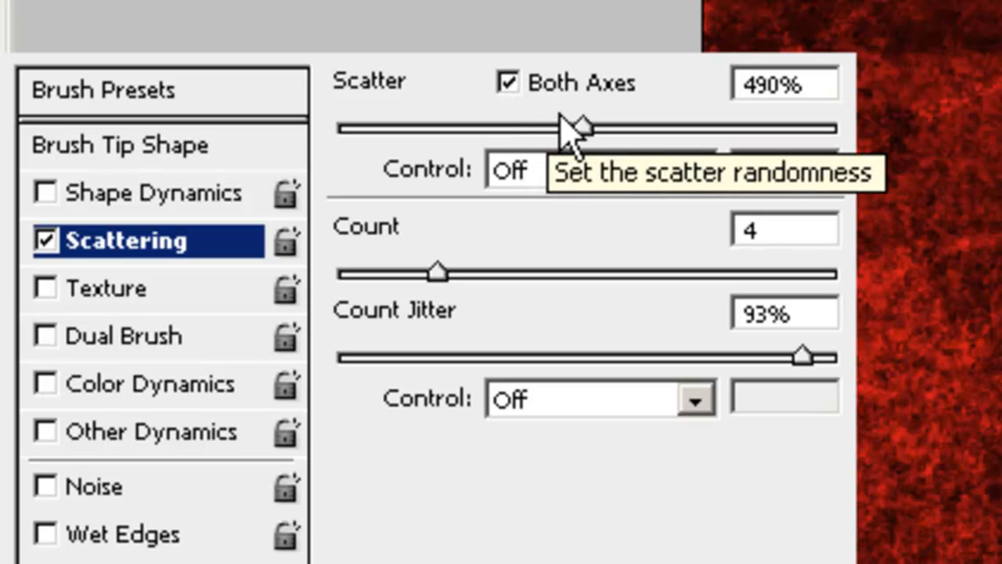
{"action": "left_click_drag", "start_coordinate": [582, 137], "coordinate": [589, 132]}
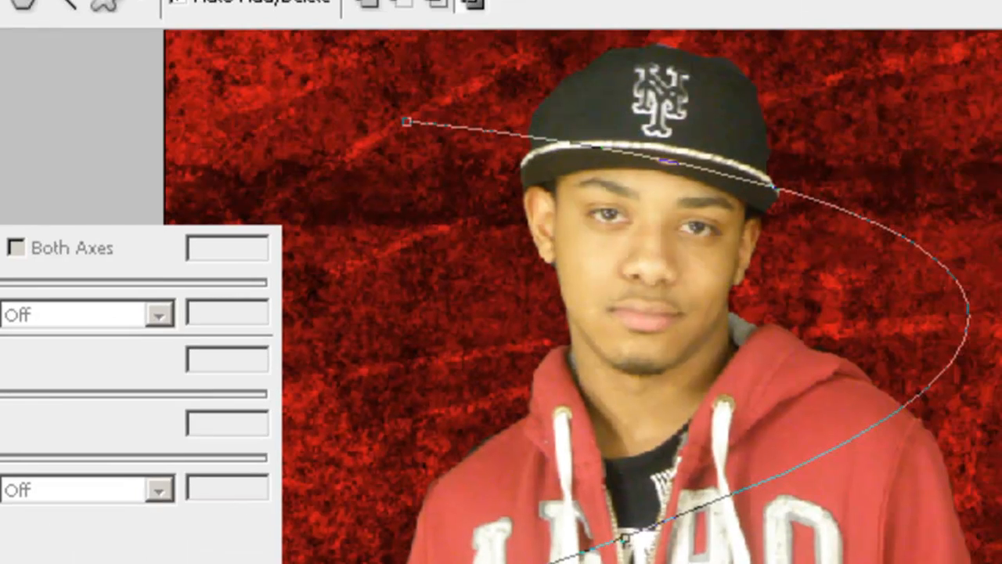
{"action": "right_click", "coordinate": [548, 404]}
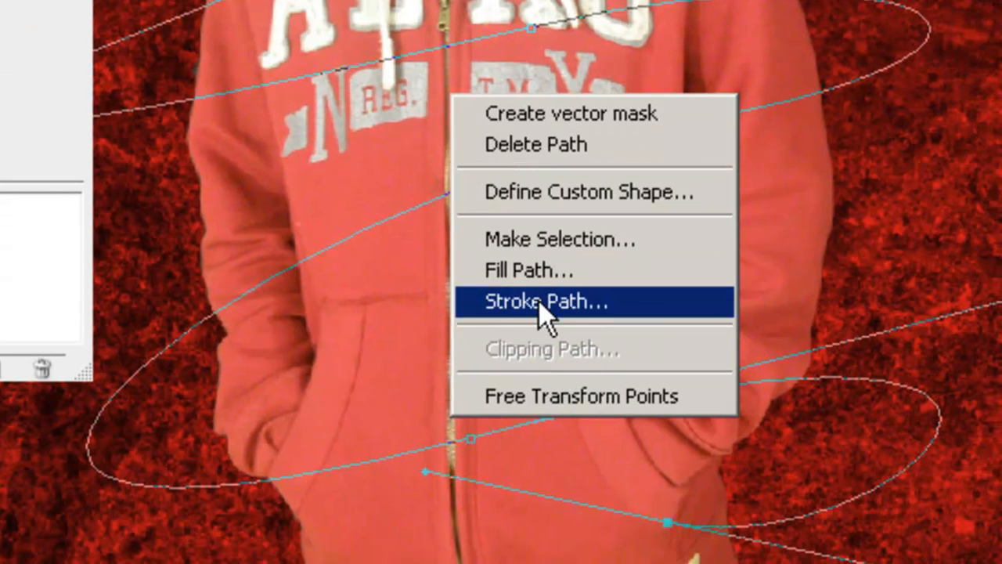
{"action": "left_click", "coordinate": [539, 302]}
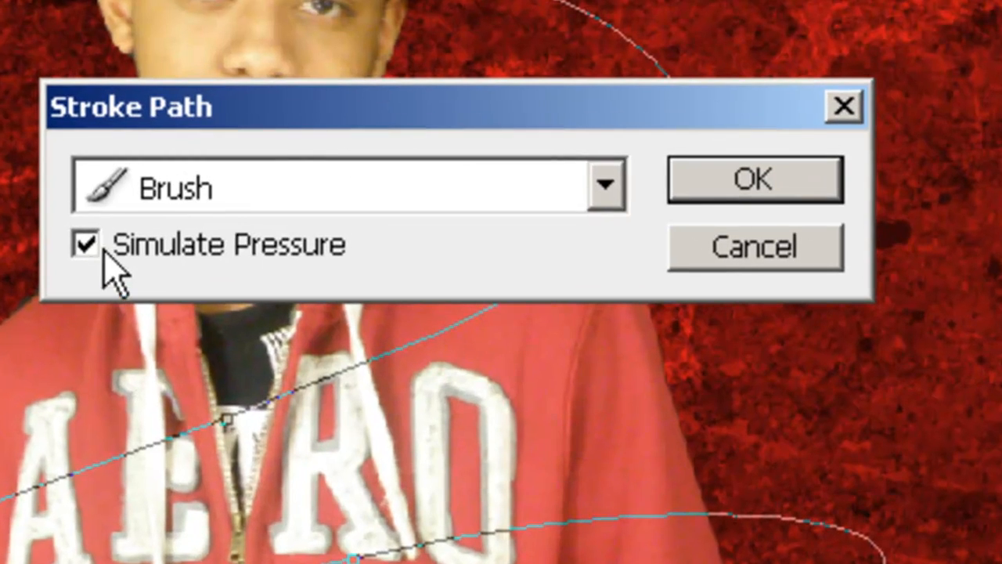
{"action": "left_click", "coordinate": [606, 188]}
{"action": "left_click", "coordinate": [578, 239]}
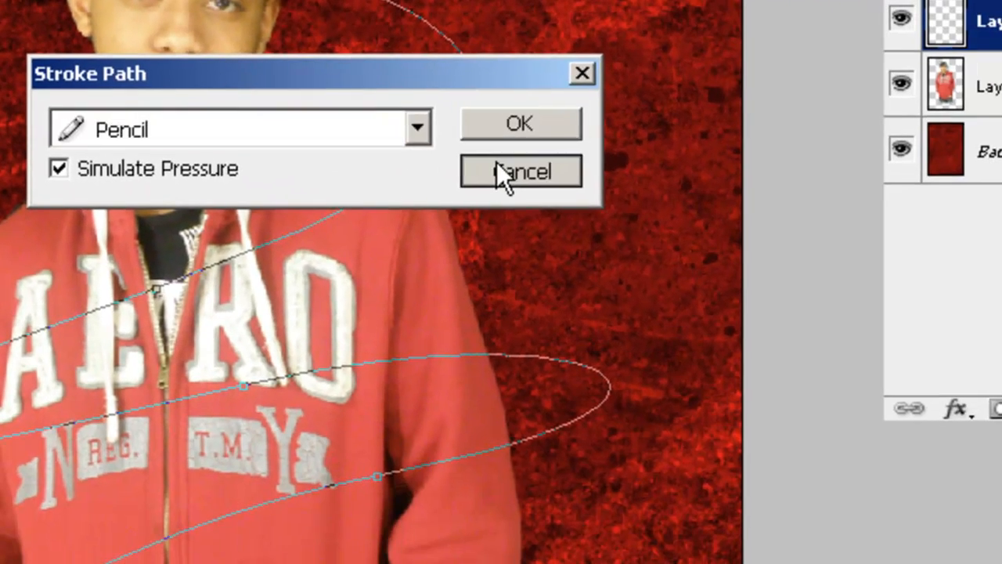
{"action": "left_click", "coordinate": [753, 246]}
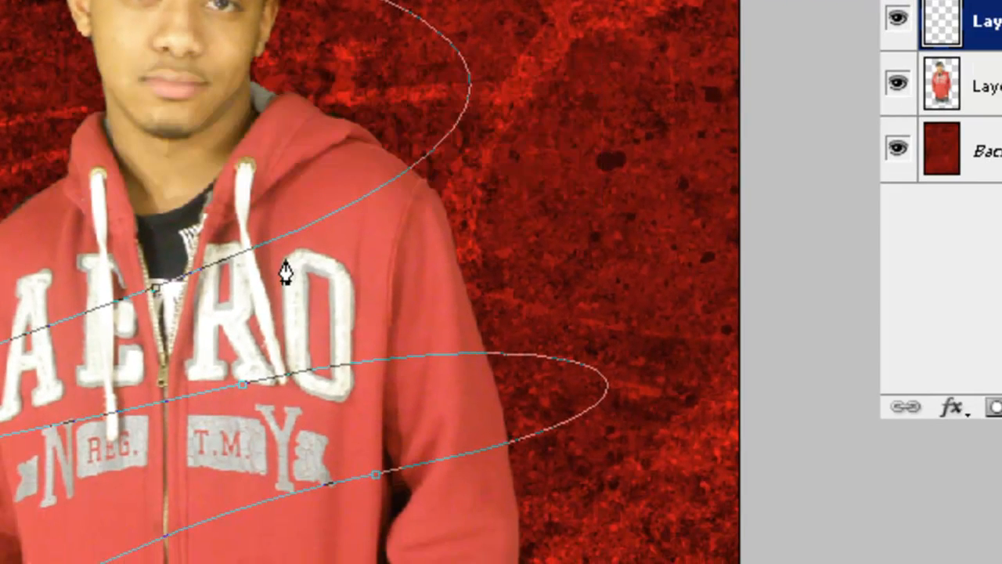
Stroke the spiral path using the Brush with Simulate Pressure enabled, and dismiss the path.
{"action": "right_click", "coordinate": [285, 272]}
{"action": "left_click", "coordinate": [371, 450]}
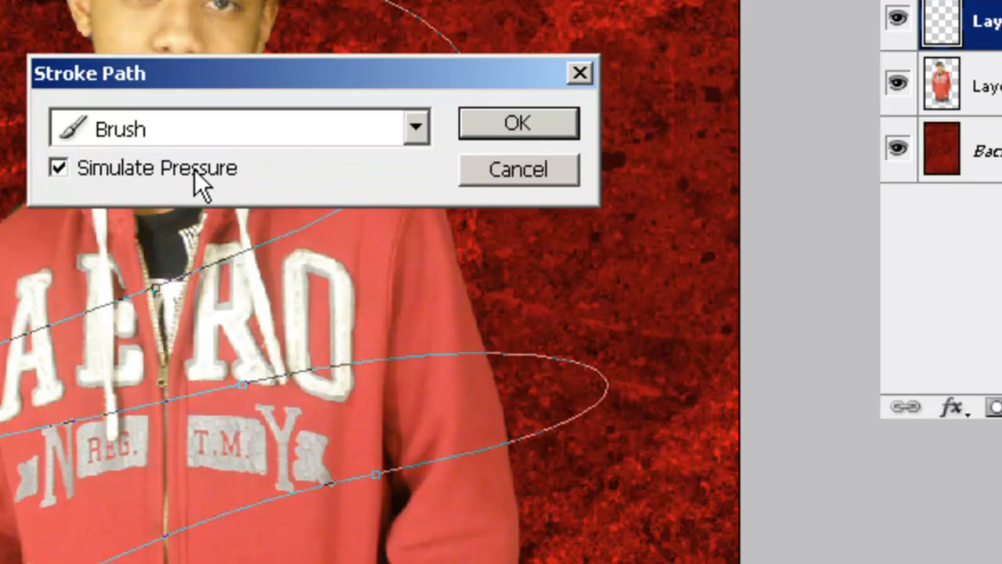
{"action": "left_click", "coordinate": [167, 125]}
{"action": "left_click", "coordinate": [161, 166]}
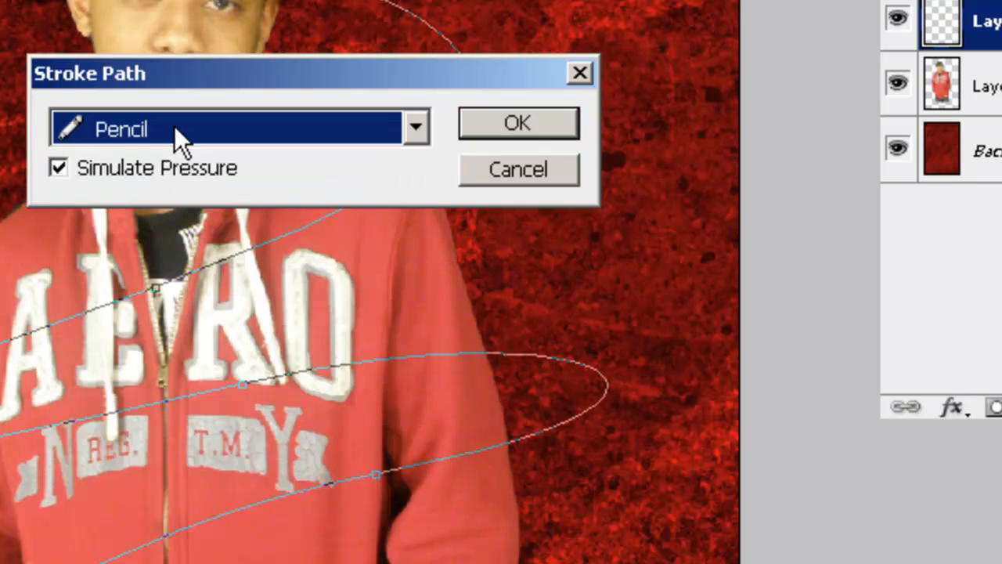
{"action": "left_click", "coordinate": [172, 128]}
{"action": "left_click", "coordinate": [160, 205]}
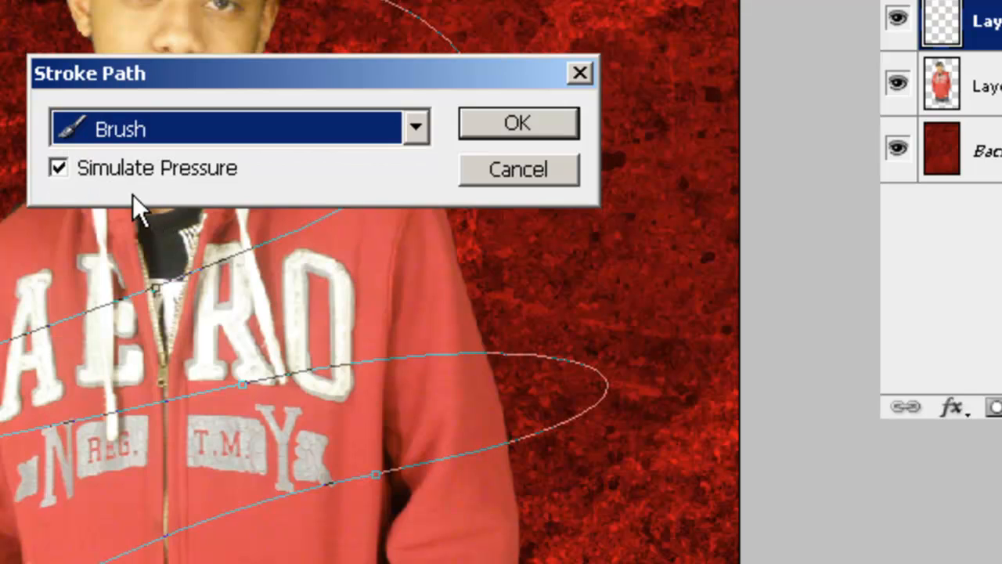
{"action": "left_click", "coordinate": [519, 121]}
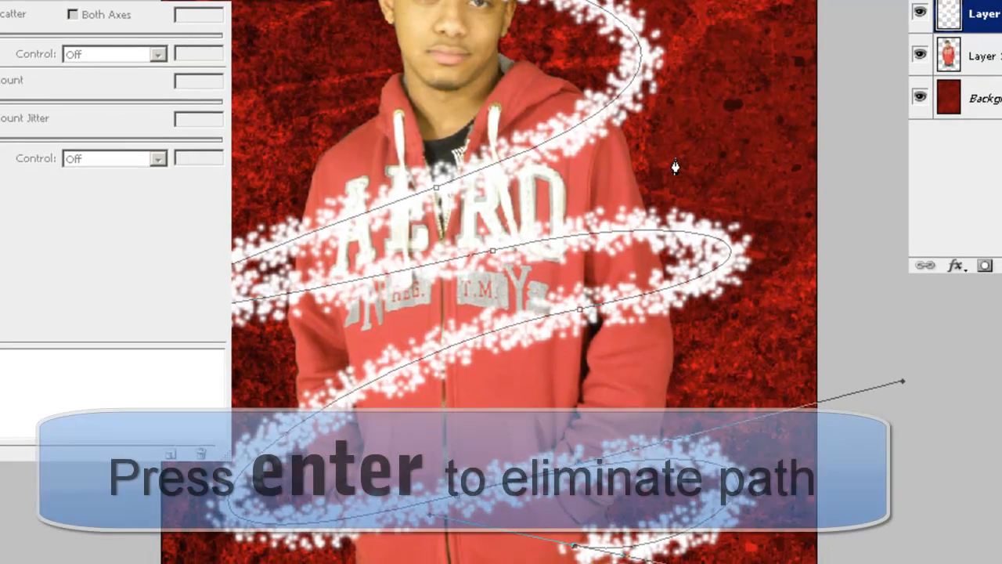
{"action": "key", "text": "Return"}
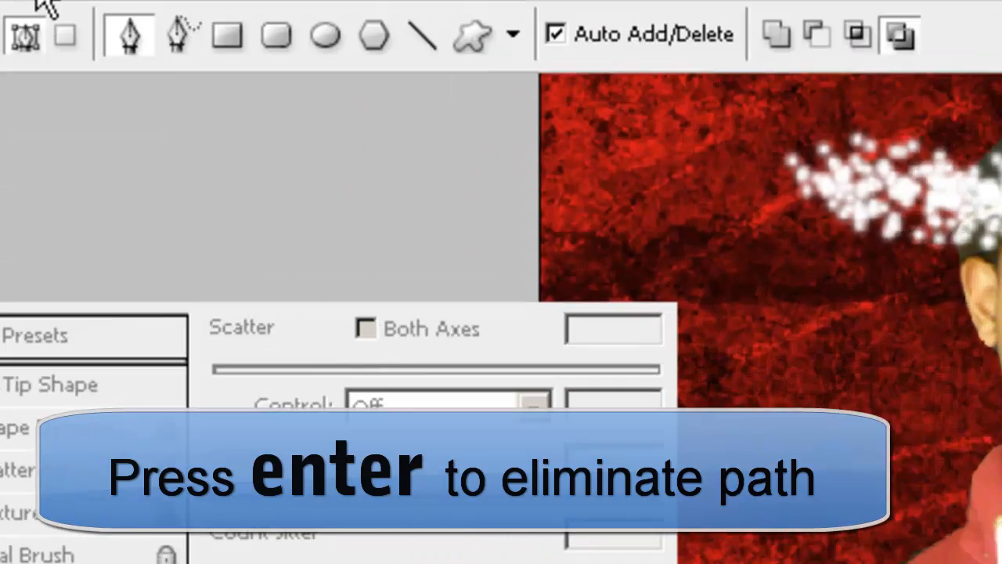
Add an Outer Glow layer style to the spiral's layer, Layer 2.
{"action": "left_click", "coordinate": [182, 99]}
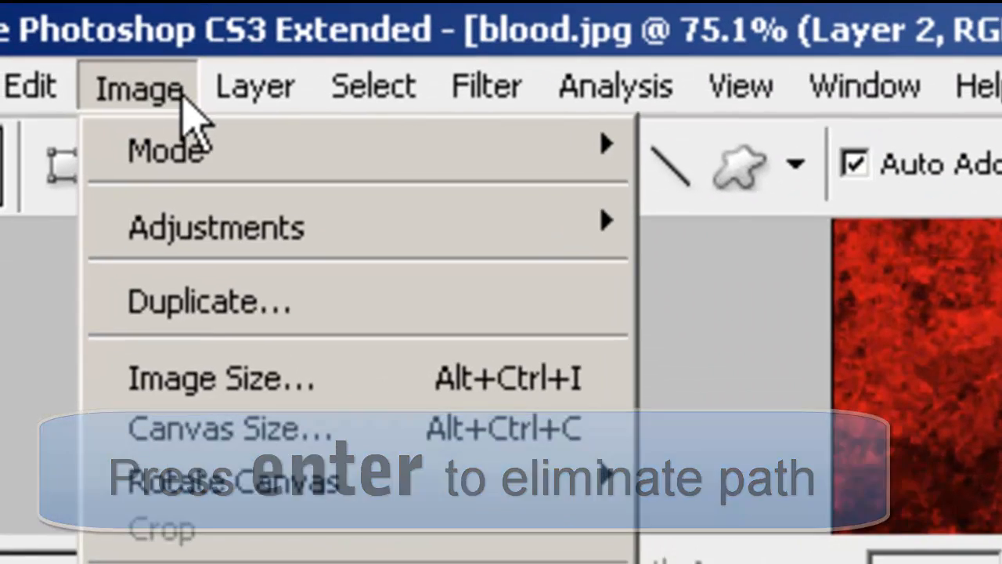
{"action": "mouse_move", "coordinate": [246, 105]}
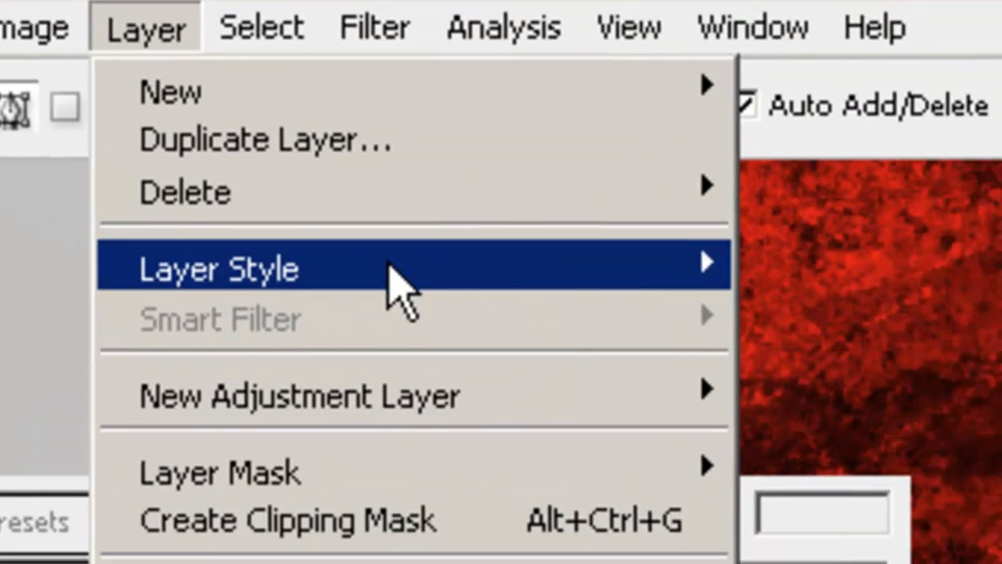
{"action": "mouse_move", "coordinate": [548, 341]}
{"action": "left_click", "coordinate": [818, 280]}
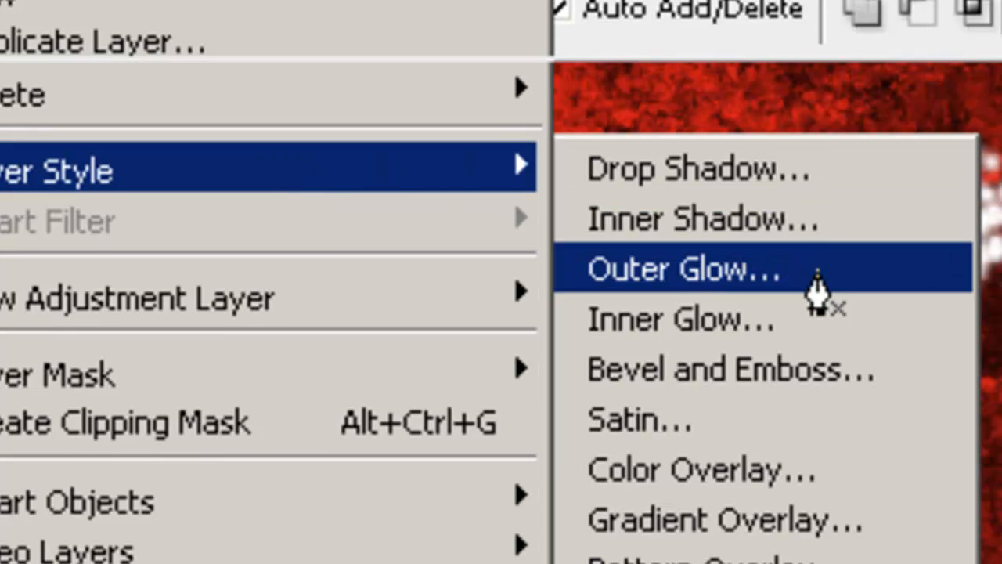
{"action": "left_click", "coordinate": [748, 265]}
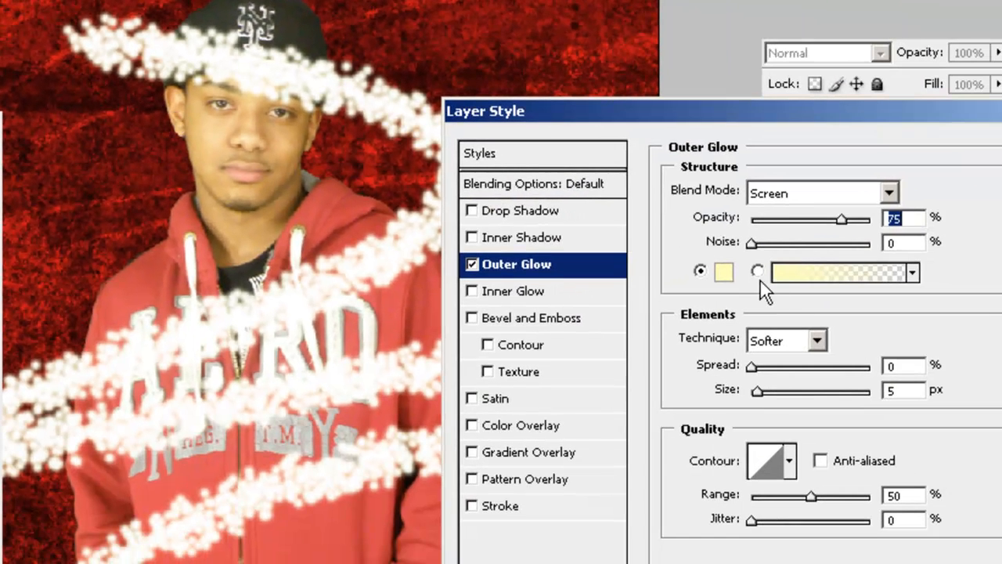
Change the outer glow's colour to a bright saturated blue.
{"action": "left_click", "coordinate": [724, 272]}
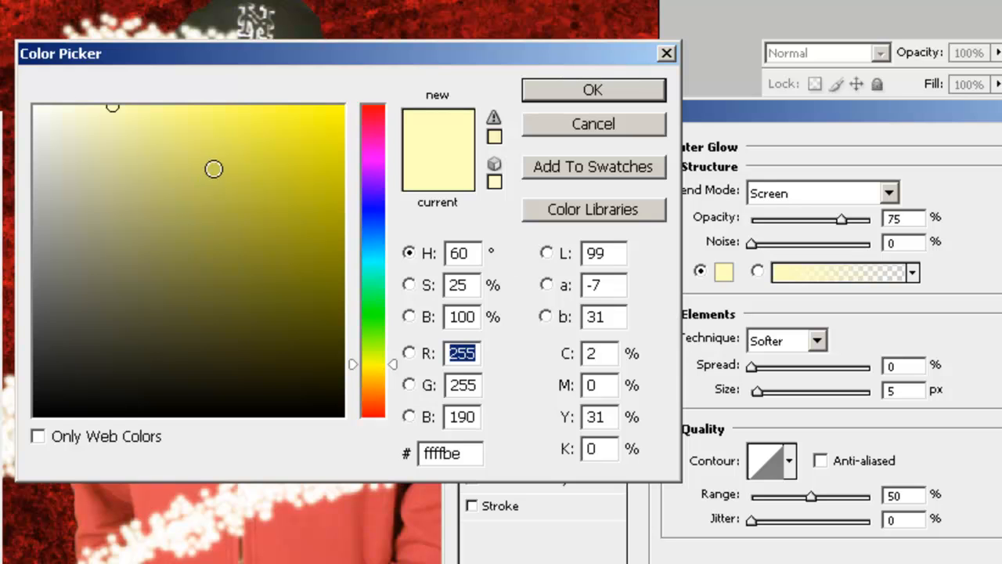
{"action": "left_click", "coordinate": [219, 164]}
{"action": "left_click", "coordinate": [381, 204]}
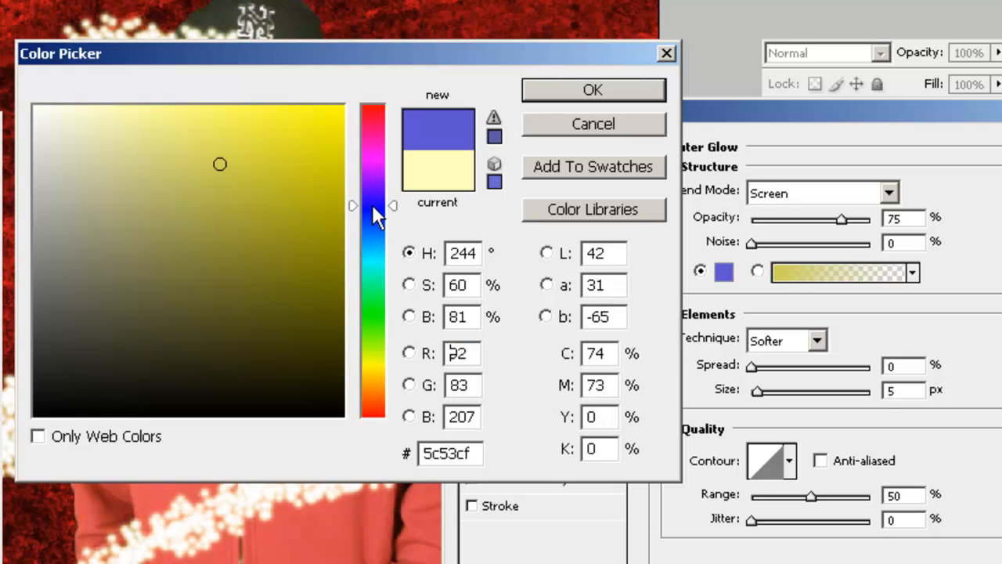
{"action": "left_click_drag", "start_coordinate": [520, 53], "coordinate": [22, 132]}
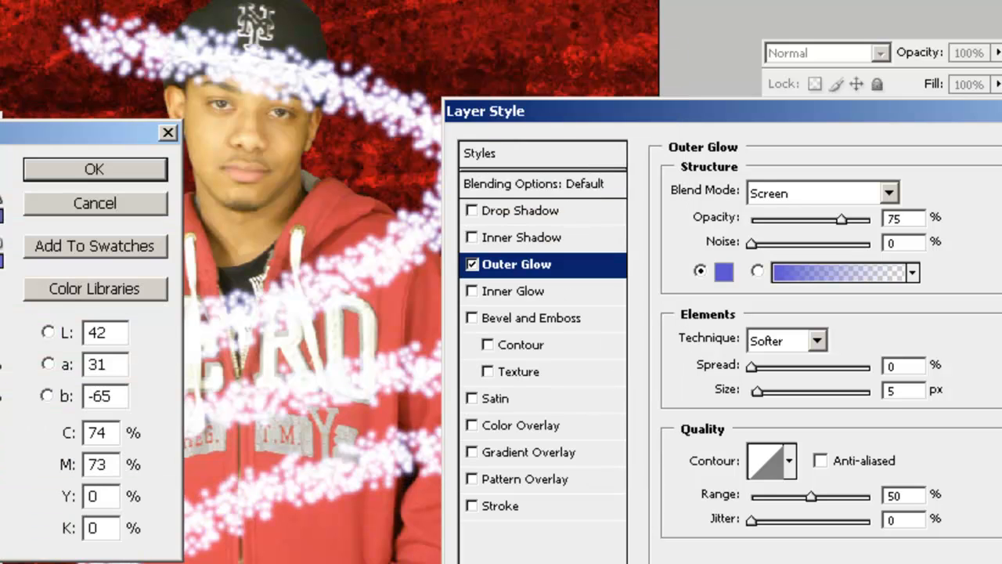
{"action": "left_click", "coordinate": [0, 186]}
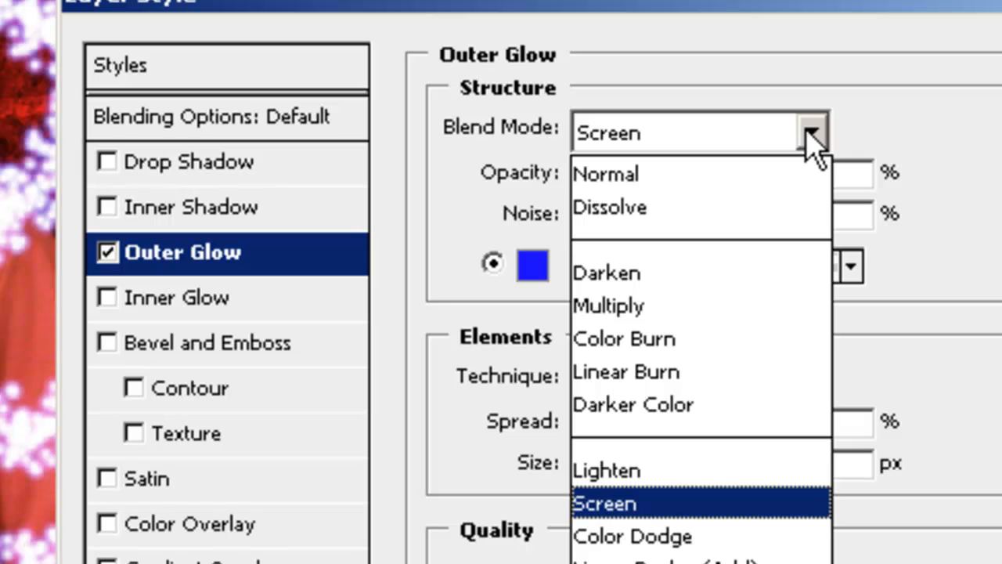
Apply the outer glow with Normal blend mode, 85% opacity, 7% spread and 7 px size, and close the brush settings.
{"action": "left_click", "coordinate": [795, 174]}
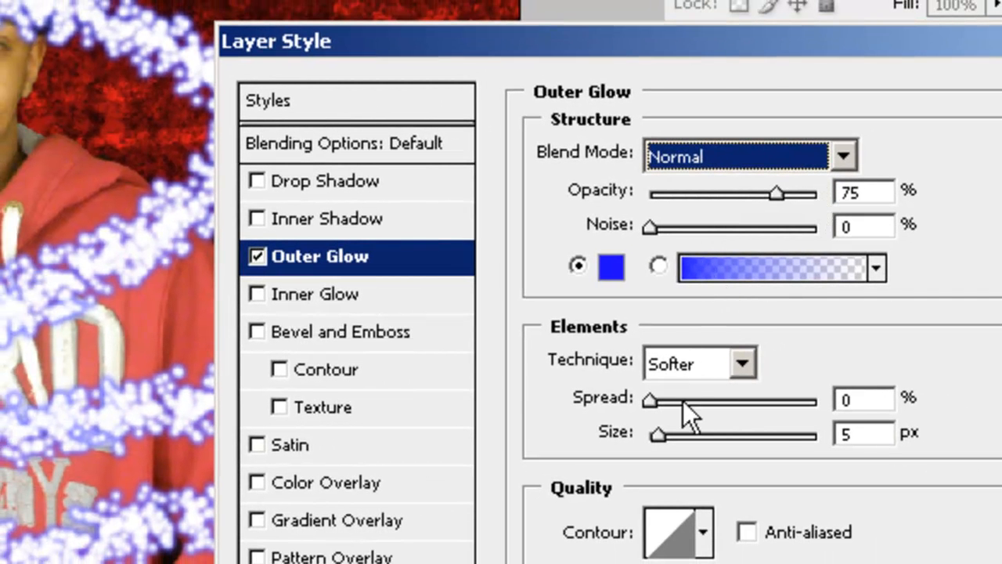
{"action": "left_click_drag", "start_coordinate": [785, 191], "coordinate": [792, 193]}
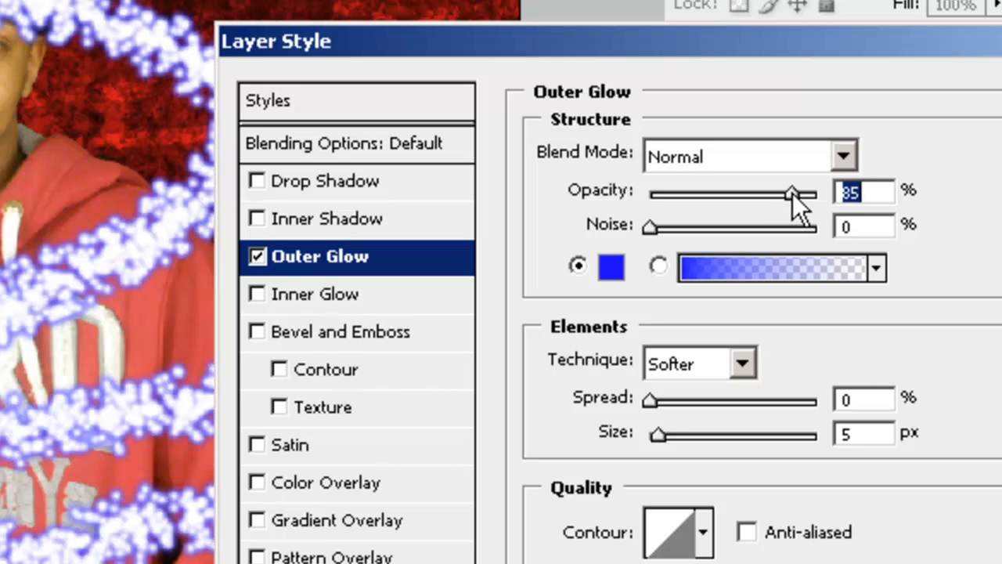
{"action": "left_click", "coordinate": [662, 400]}
{"action": "left_click_drag", "start_coordinate": [664, 433], "coordinate": [664, 436]}
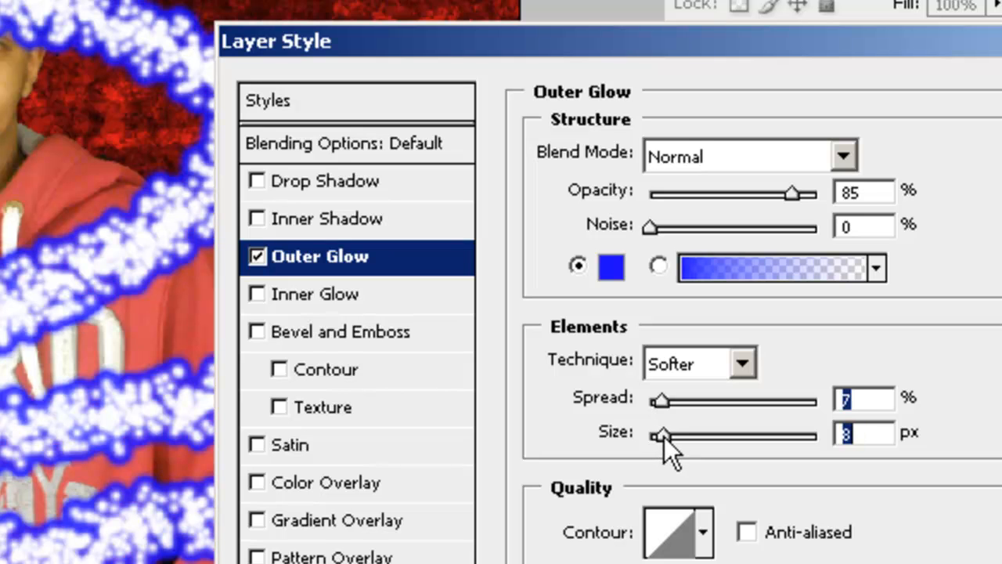
{"action": "left_click", "coordinate": [868, 437]}
{"action": "key", "text": "Down"}
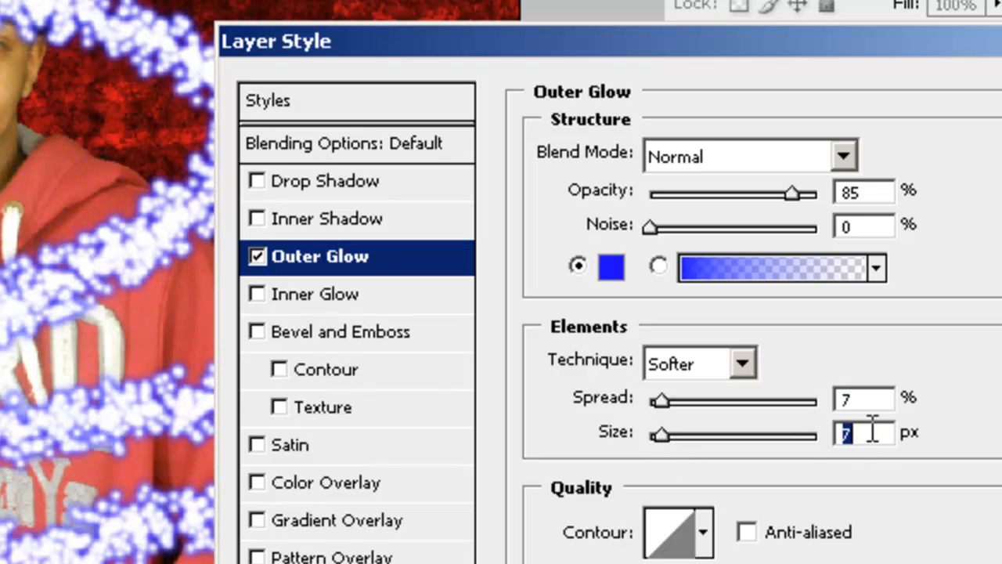
{"action": "key", "text": "Return"}
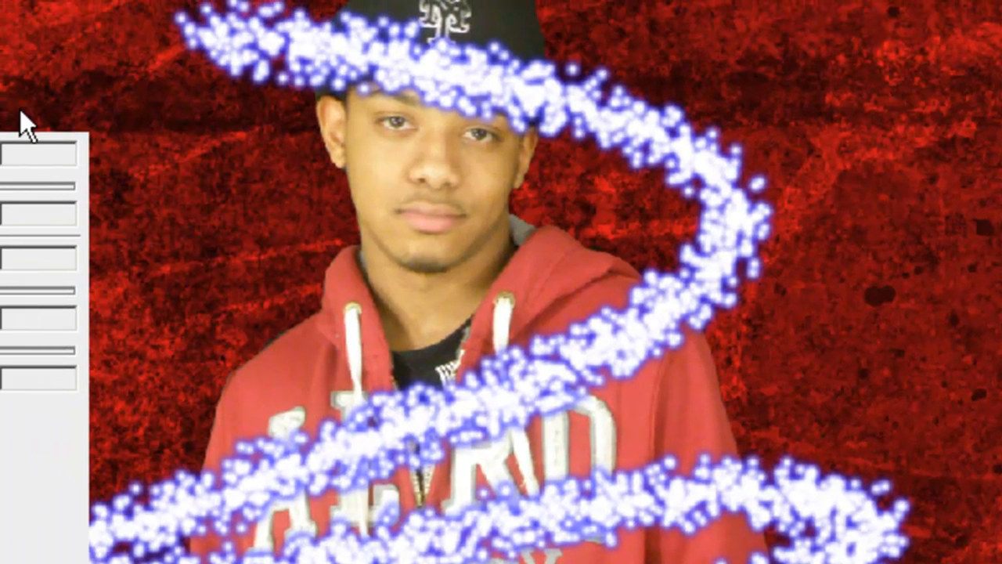
{"action": "left_click", "coordinate": [73, 99]}
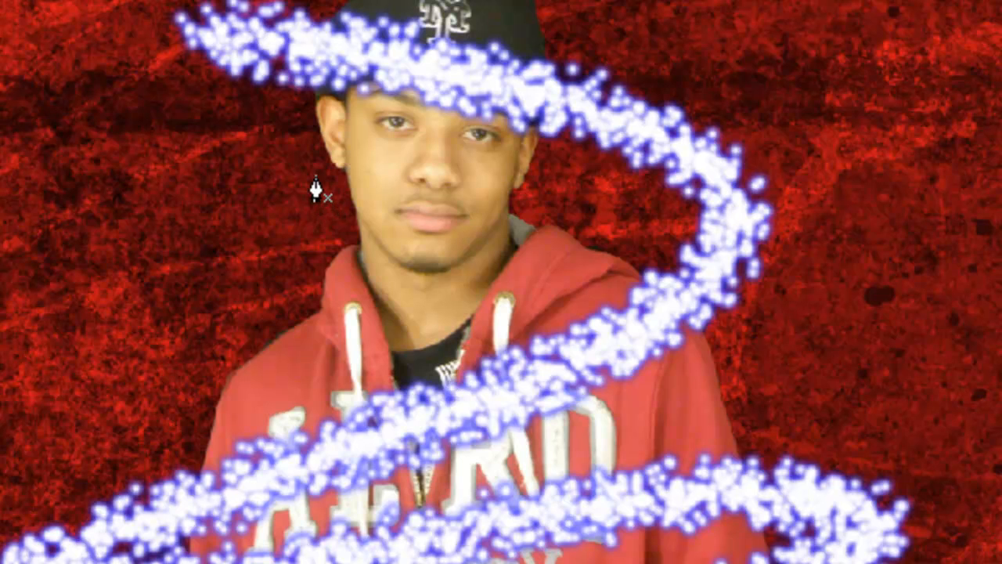
Try erasing the spiral freehand over the cap and chest lettering with the Eraser, and undo those strokes.
{"action": "key", "text": "e"}
{"action": "mouse_move", "coordinate": [353, 41]}
{"action": "left_mouse_down"}
{"action": "mouse_move", "coordinate": [349, 64]}
{"action": "mouse_move", "coordinate": [364, 66]}
{"action": "mouse_move", "coordinate": [396, 111]}
{"action": "mouse_move", "coordinate": [460, 131]}
{"action": "left_mouse_up"}
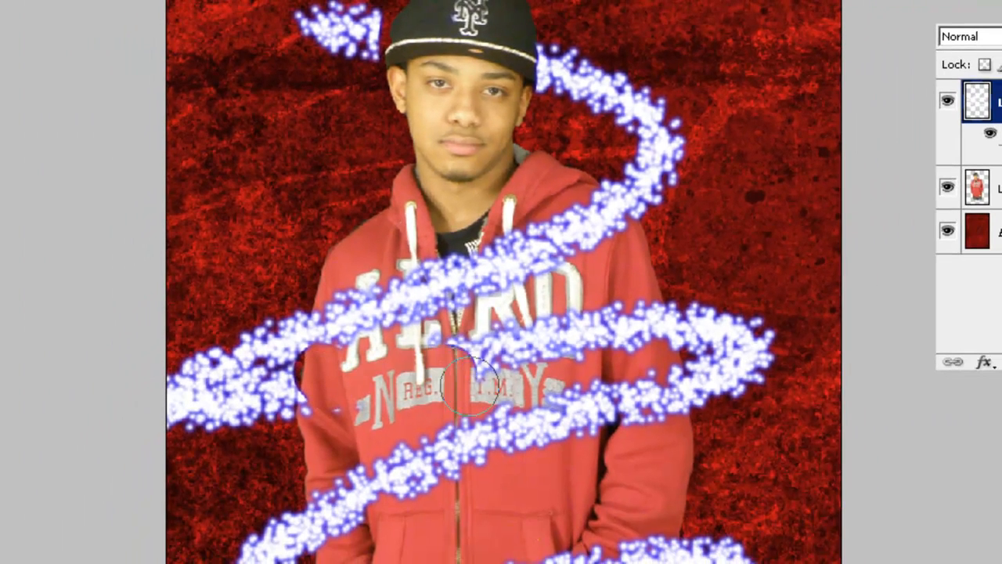
{"action": "left_click_drag", "start_coordinate": [436, 394], "coordinate": [632, 371]}
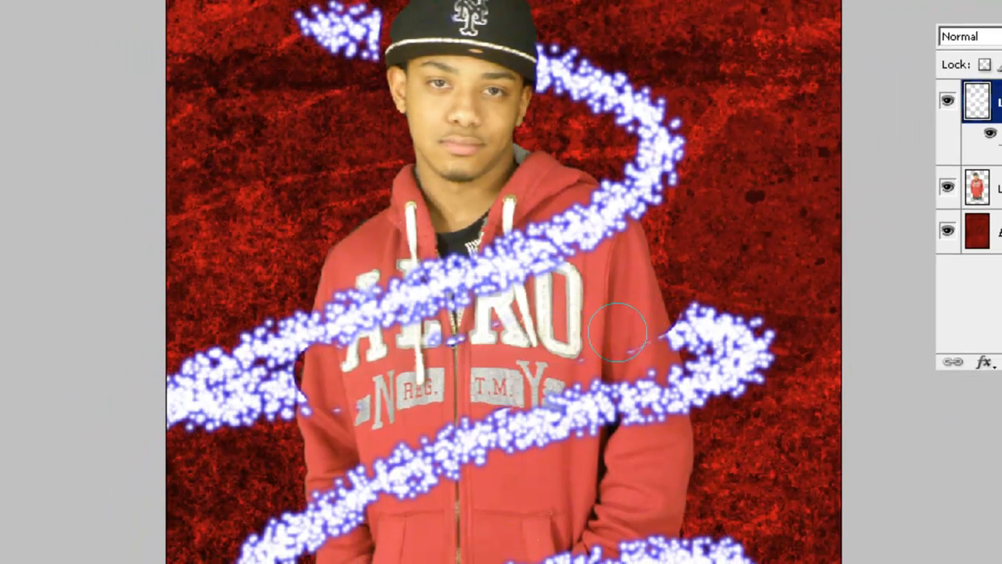
{"action": "key", "text": "ctrl+alt+z"}
{"action": "key", "text": "ctrl+alt+z"}
{"action": "key", "text": "ctrl+alt+z"}
{"action": "key", "text": "ctrl+alt+z"}
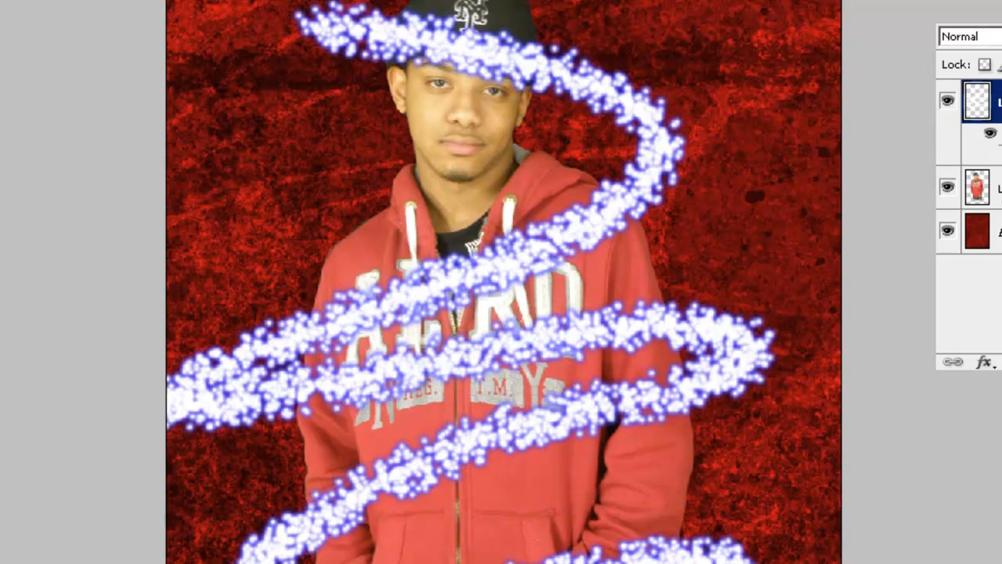
Select the person's outline from Layer 1 using the Magic Wand.
{"action": "left_click", "coordinate": [1000, 189]}
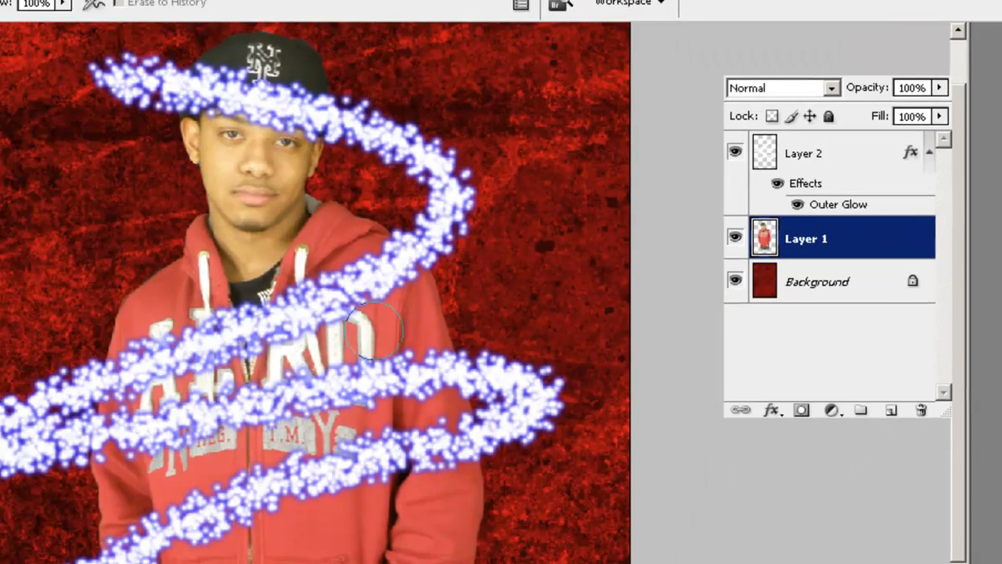
{"action": "key", "text": "w"}
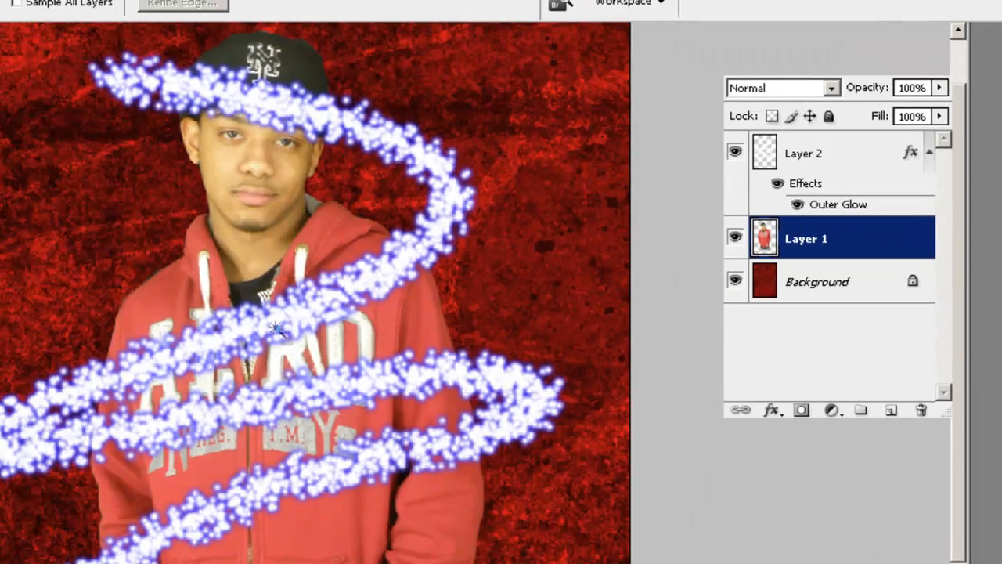
{"action": "left_click", "coordinate": [501, 280]}
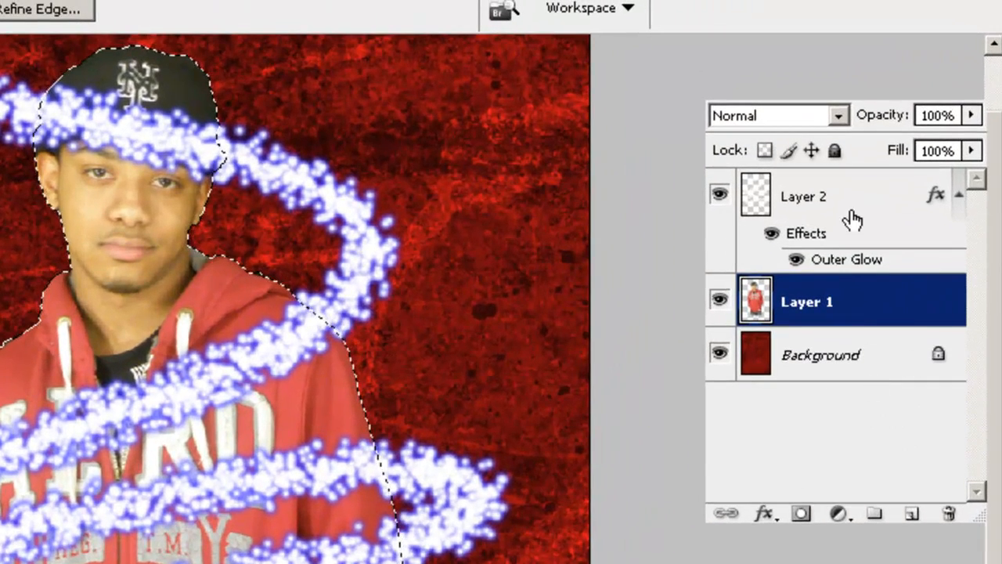
On Layer 2, erase the spiral bands crossing the cap, the chest lettering and the lower hoodie pockets inside the person selection.
{"action": "left_click_drag", "start_coordinate": [950, 83], "coordinate": [845, 80]}
{"action": "left_click", "coordinate": [687, 205]}
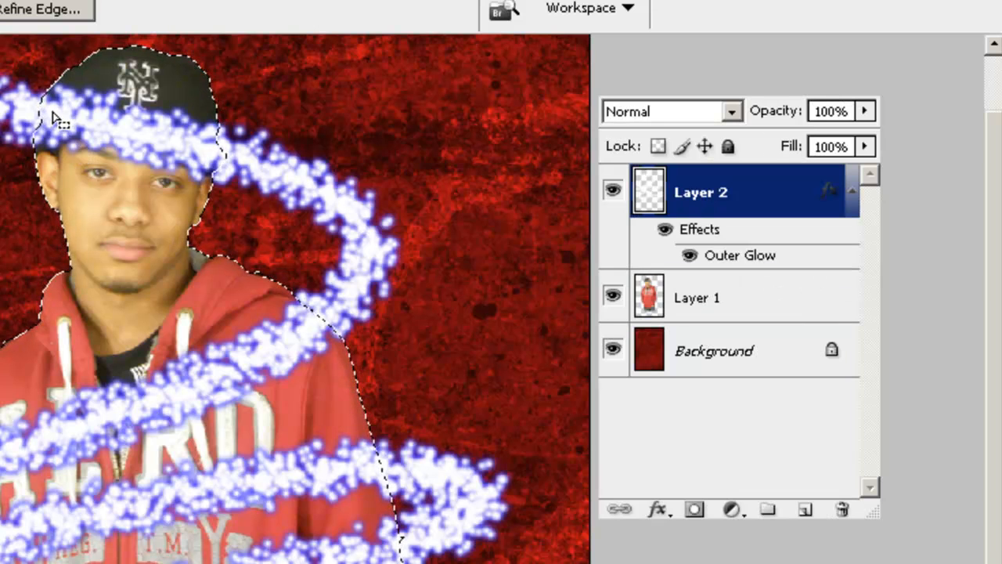
{"action": "key", "text": "e"}
{"action": "mouse_move", "coordinate": [35, 121]}
{"action": "left_mouse_down"}
{"action": "mouse_move", "coordinate": [51, 145]}
{"action": "mouse_move", "coordinate": [103, 119]}
{"action": "mouse_move", "coordinate": [134, 137]}
{"action": "mouse_move", "coordinate": [207, 168]}
{"action": "left_mouse_up"}
{"action": "mouse_move", "coordinate": [337, 466]}
{"action": "left_mouse_down"}
{"action": "mouse_move", "coordinate": [365, 480]}
{"action": "mouse_move", "coordinate": [311, 469]}
{"action": "mouse_move", "coordinate": [0, 538]}
{"action": "mouse_move", "coordinate": [0, 554]}
{"action": "left_mouse_up"}
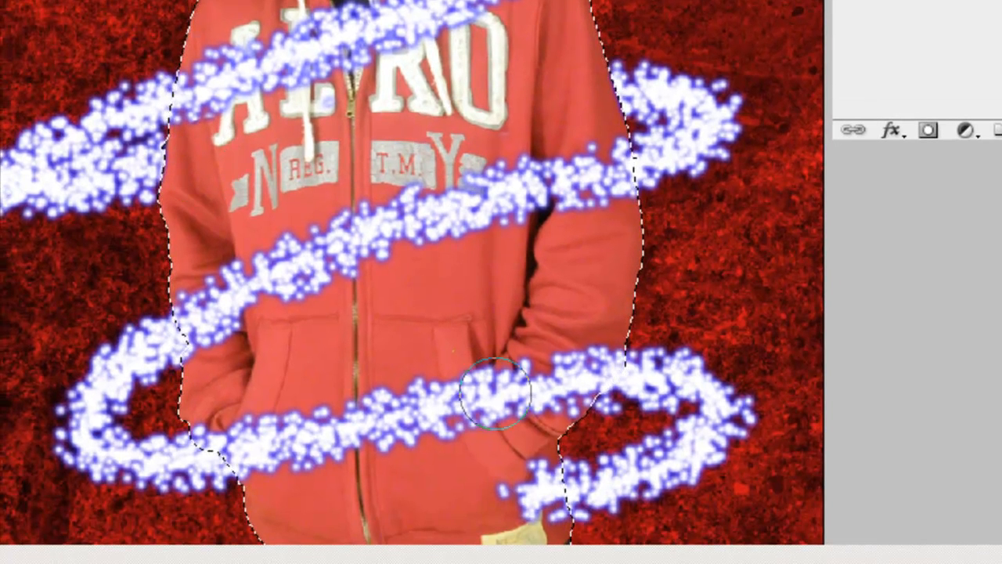
{"action": "mouse_move", "coordinate": [274, 442]}
{"action": "left_mouse_down"}
{"action": "mouse_move", "coordinate": [222, 420]}
{"action": "mouse_move", "coordinate": [284, 459]}
{"action": "mouse_move", "coordinate": [443, 384]}
{"action": "mouse_move", "coordinate": [521, 380]}
{"action": "mouse_move", "coordinate": [607, 356]}
{"action": "left_mouse_up"}
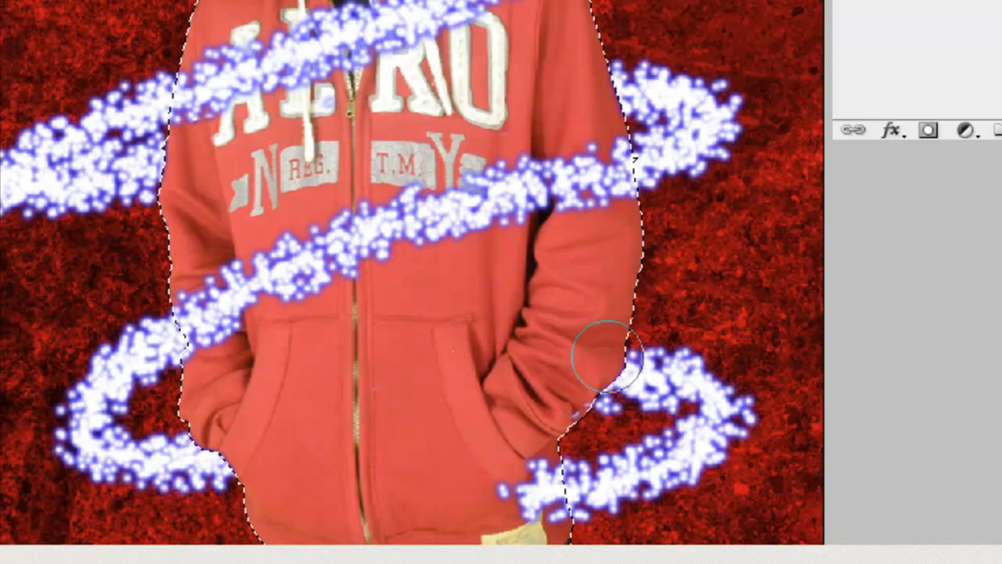
Try erasing the spiral's tail end over the hoodie's bottom hem, and undo that stroke.
{"action": "mouse_move", "coordinate": [525, 401]}
{"action": "left_mouse_down"}
{"action": "mouse_move", "coordinate": [504, 464]}
{"action": "mouse_move", "coordinate": [523, 467]}
{"action": "mouse_move", "coordinate": [528, 488]}
{"action": "mouse_move", "coordinate": [548, 501]}
{"action": "left_mouse_up"}
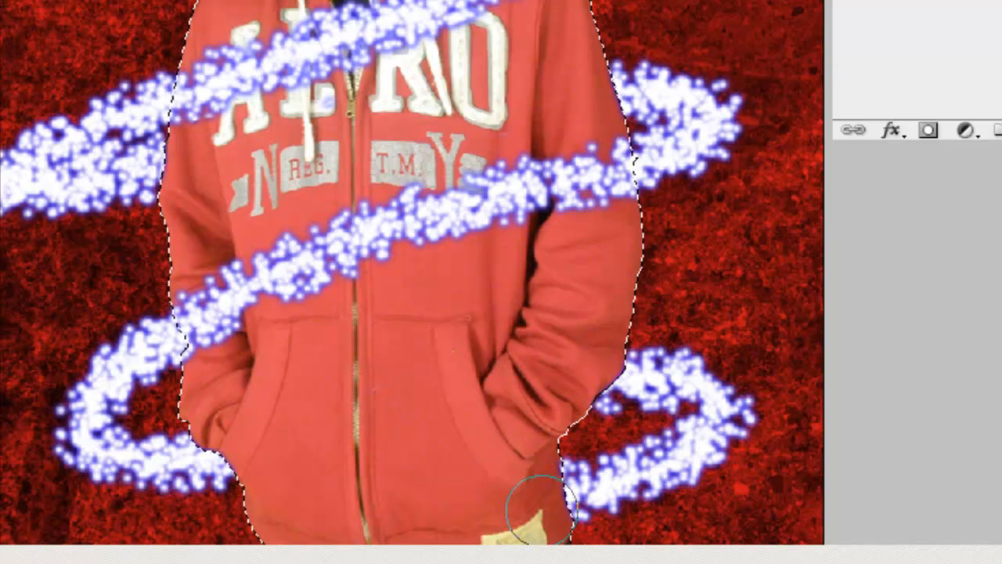
{"action": "key", "text": "ctrl+z"}
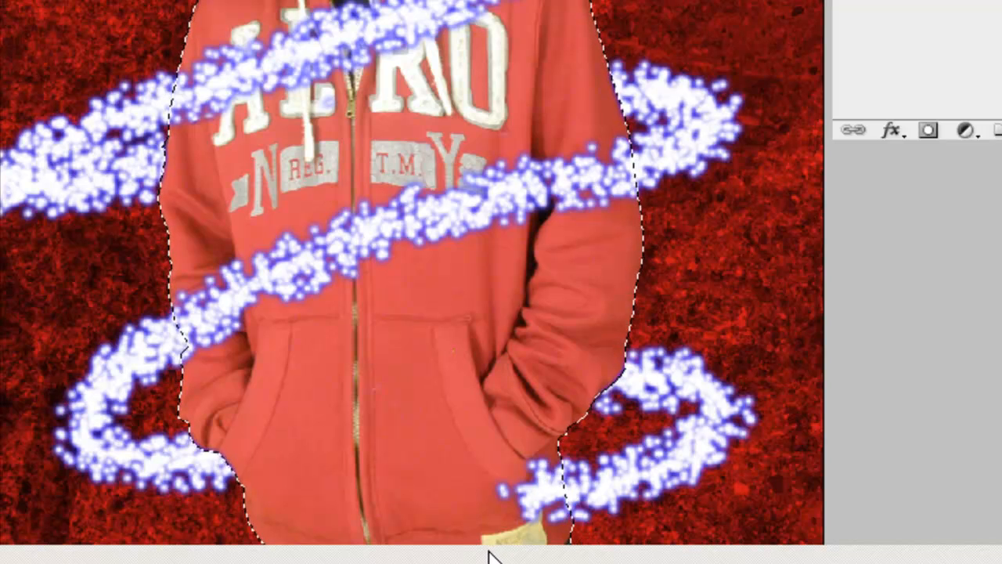